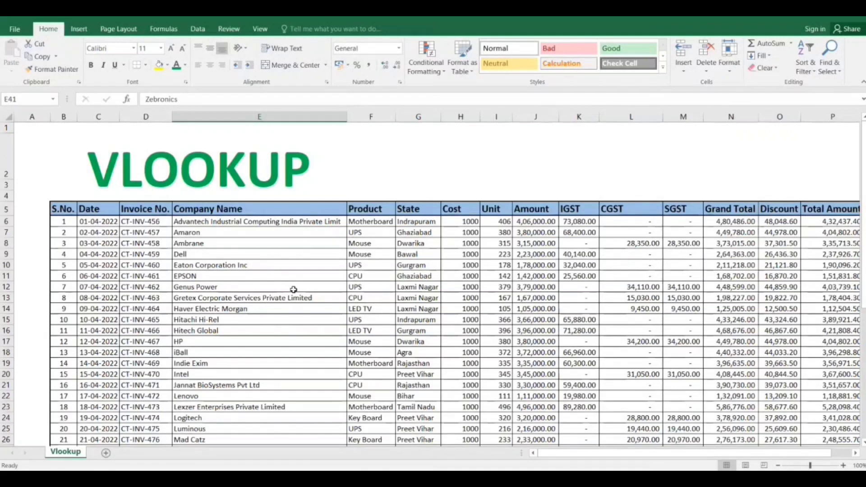
Examine the invoice table and the two company names in the lookup table below it.
scroll(294, 289, down, 1)
scroll(293, 289, right, 1)
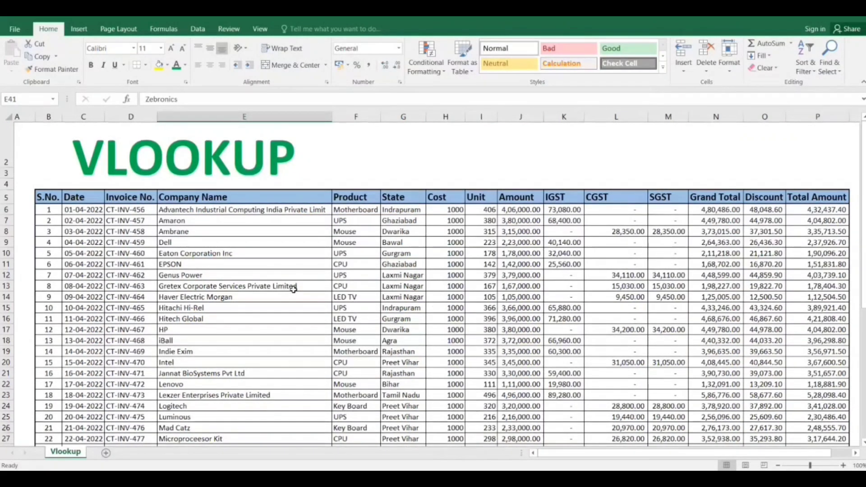
scroll(293, 289, down, 2)
scroll(294, 289, right, 1)
scroll(294, 289, down, 7)
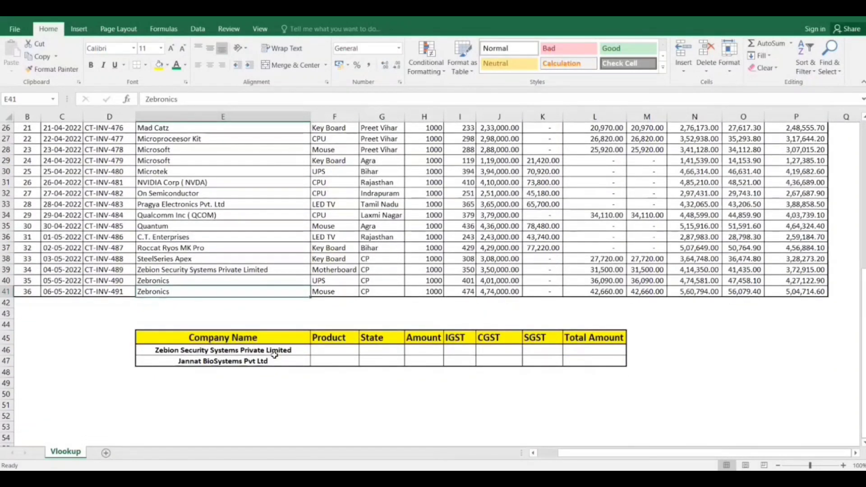
drag(274, 354, 275, 361)
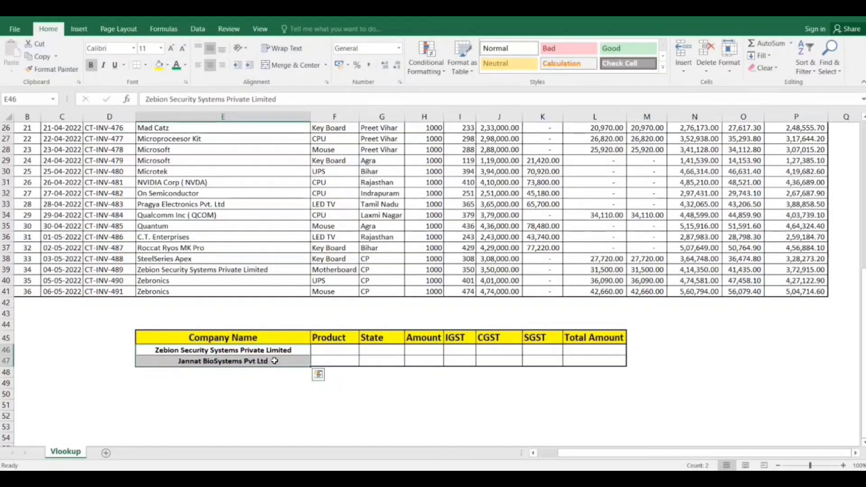
scroll(274, 361, up, 3)
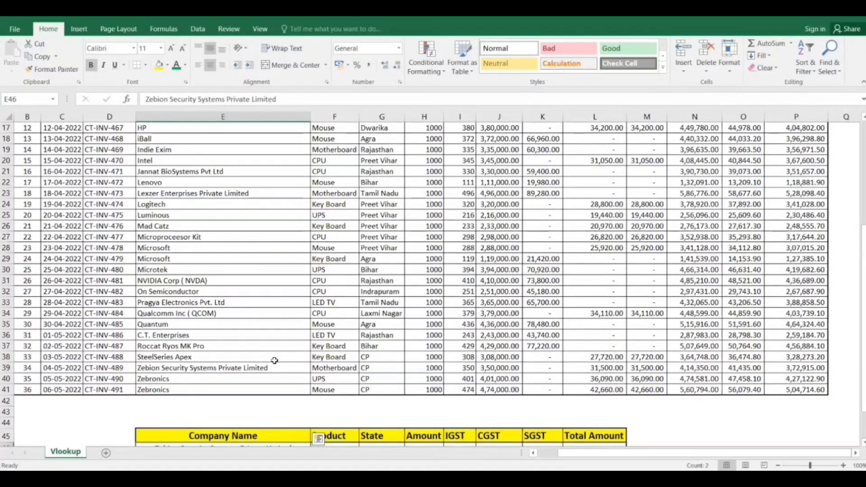
scroll(275, 360, up, 2)
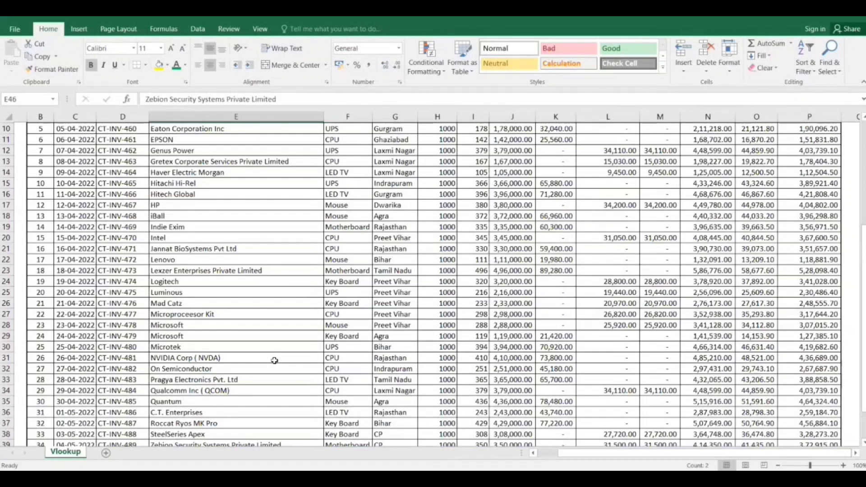
scroll(274, 361, up, 2)
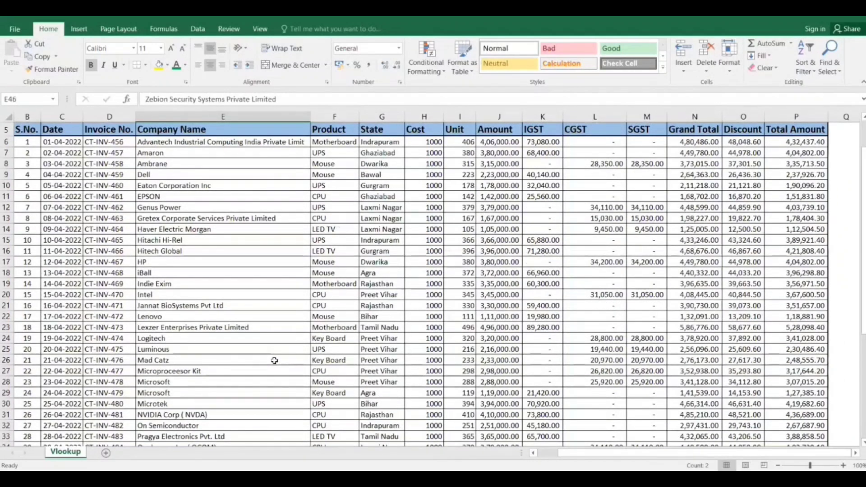
scroll(274, 360, down, 5)
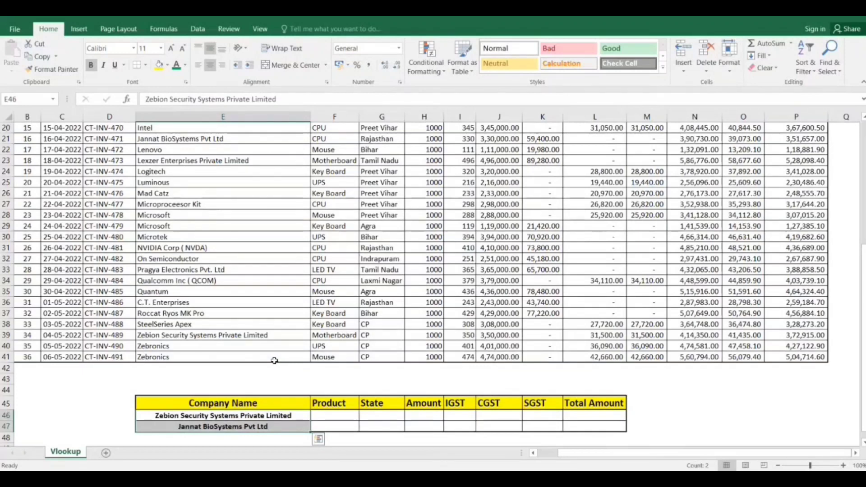
Begin a VLOOKUP formula in Product cell F46 with company name cell E46 as the lookup value.
click(318, 417)
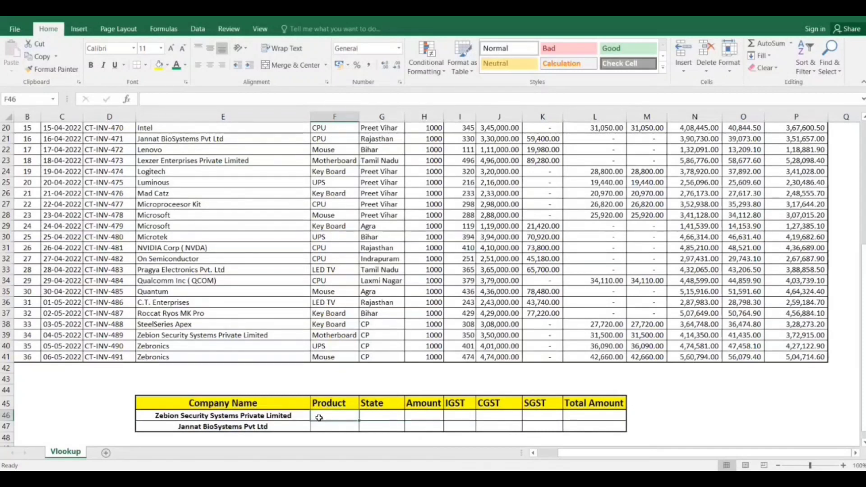
text(=)
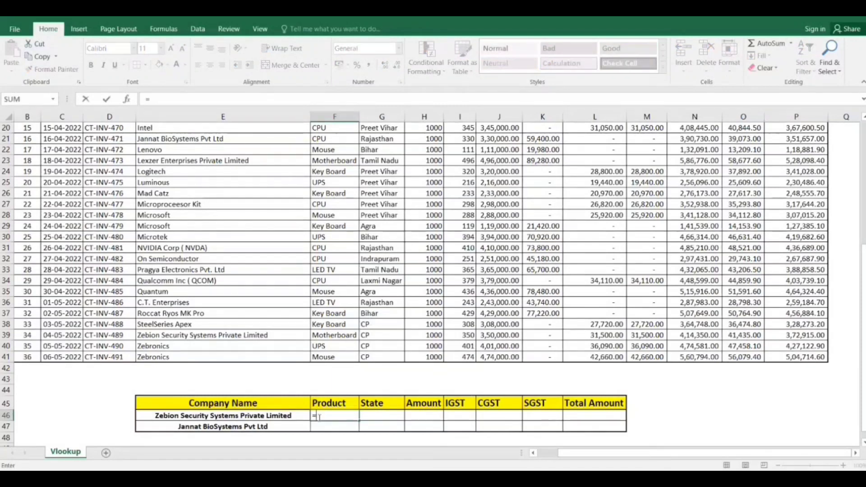
text(VL)
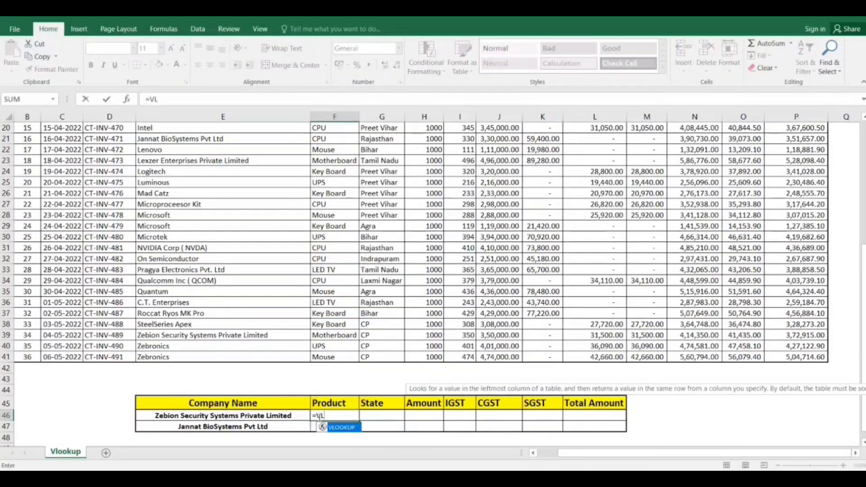
key(Tab)
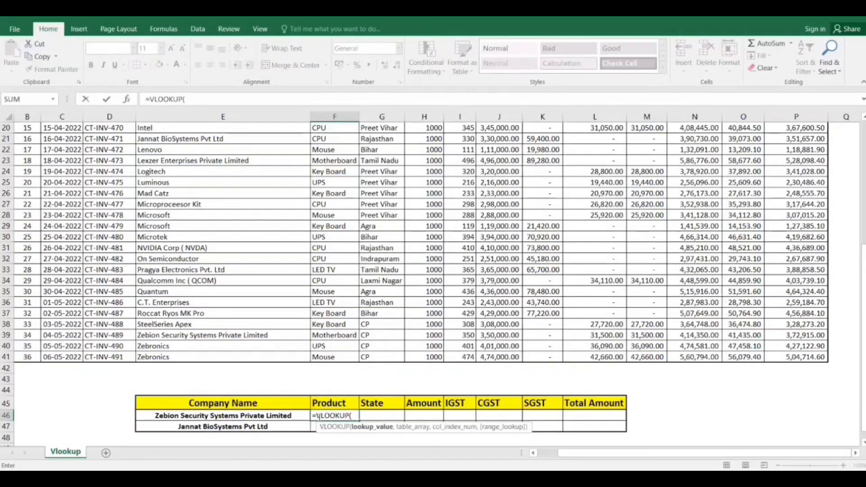
click(273, 419)
text(,)
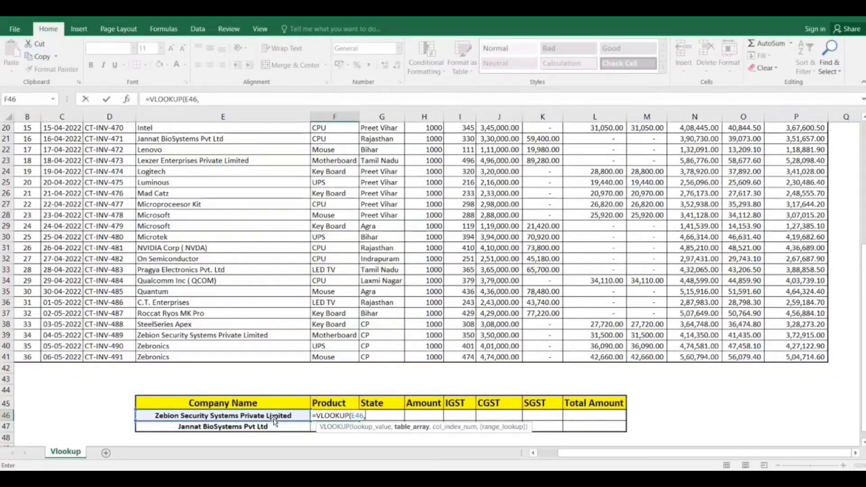
Try the whole invoice table B5:P41, starting at the S.No. column, as the VLOOKUP table array.
click(175, 343)
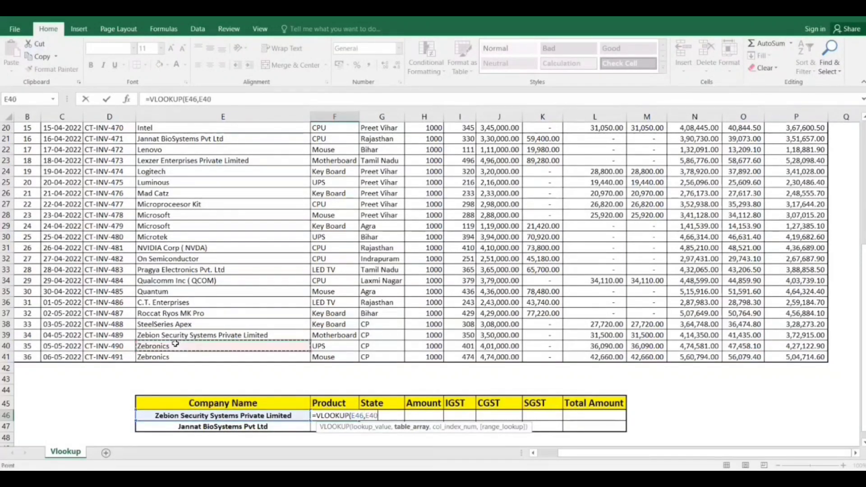
key(ctrl+Up)
key(ctrl+Left)
key(ctrl+Left)
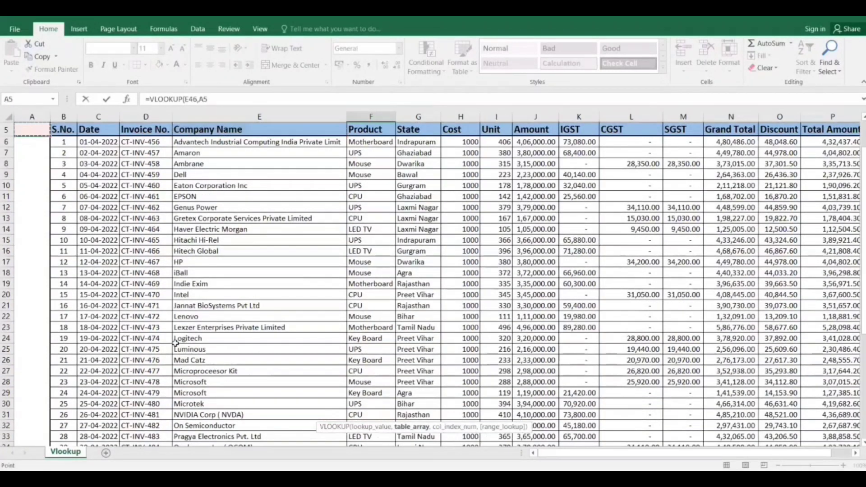
key(ctrl+Right)
key(ctrl+shift+Right)
key(ctrl+shift+Down)
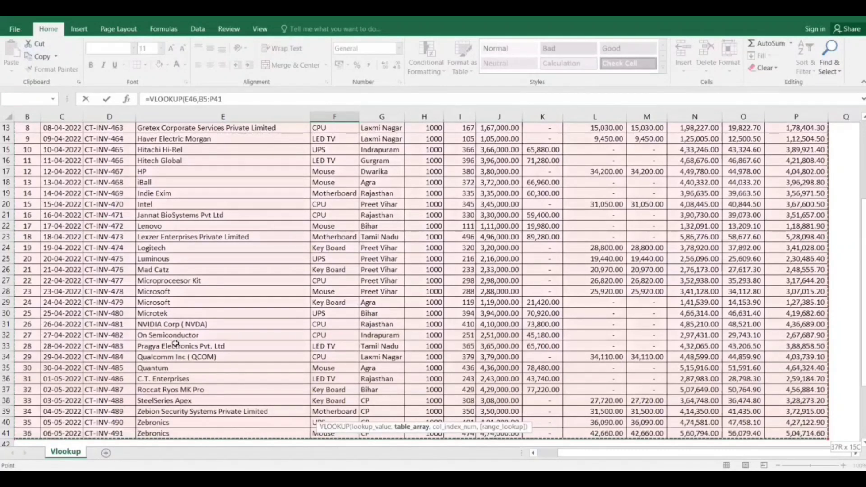
scroll(175, 344, up, 2)
scroll(175, 344, left, 1)
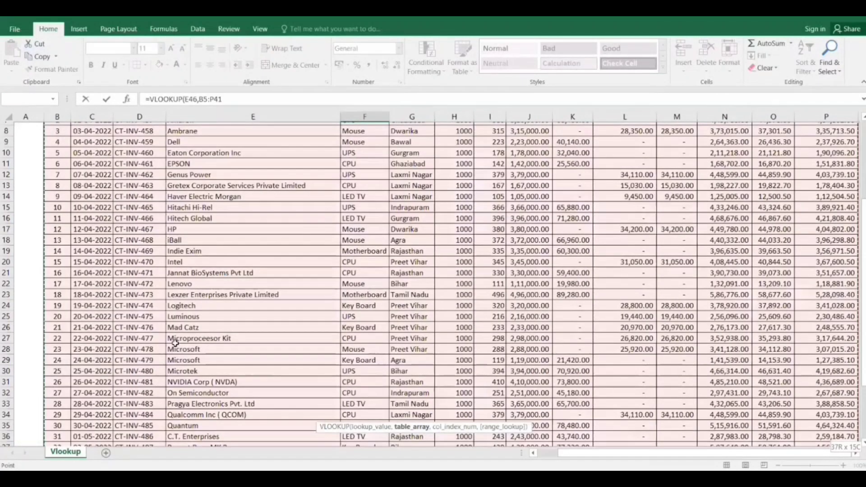
scroll(175, 344, up, 2)
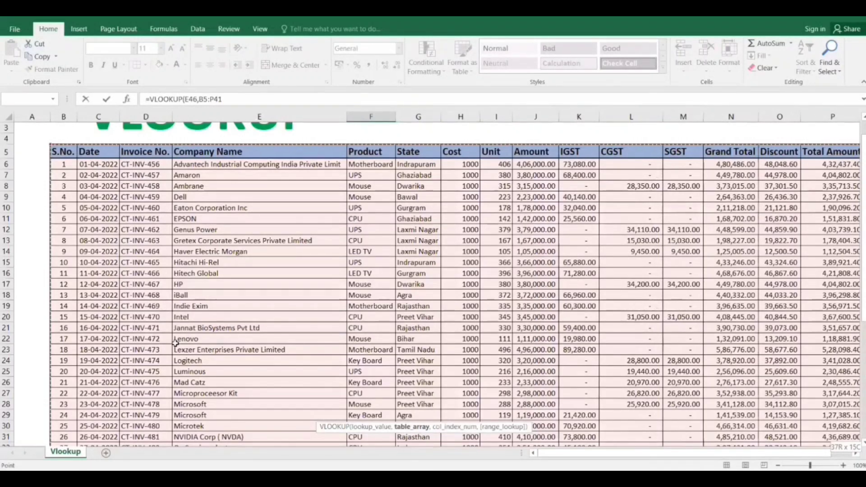
click(308, 241)
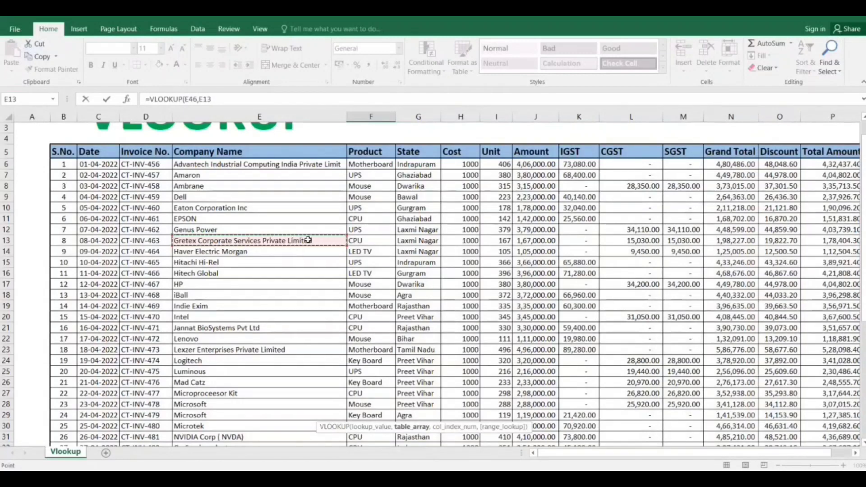
scroll(309, 241, down, 6)
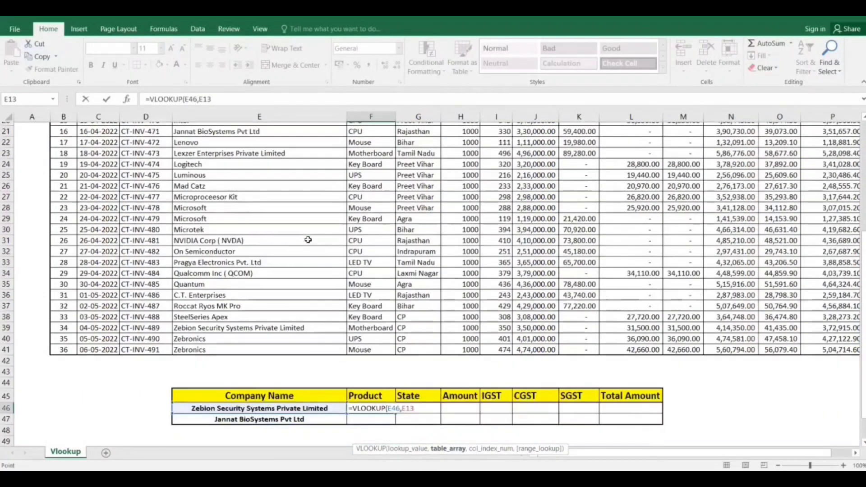
scroll(285, 397, up, 4)
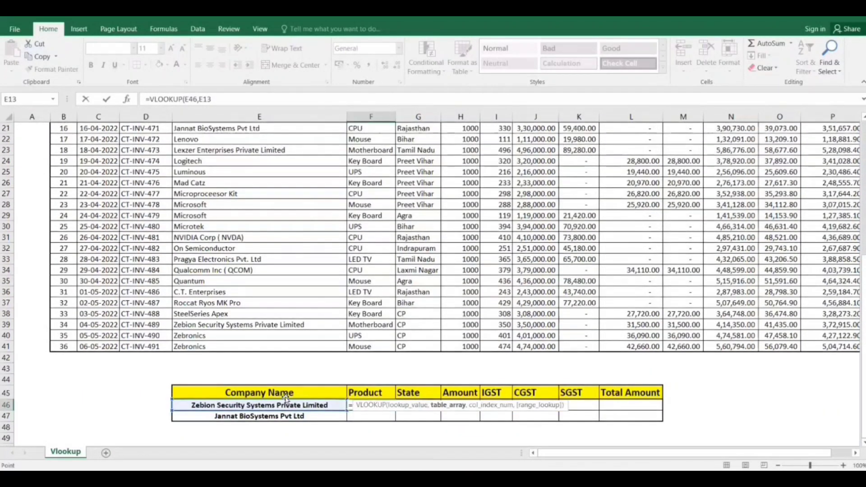
scroll(285, 397, up, 3)
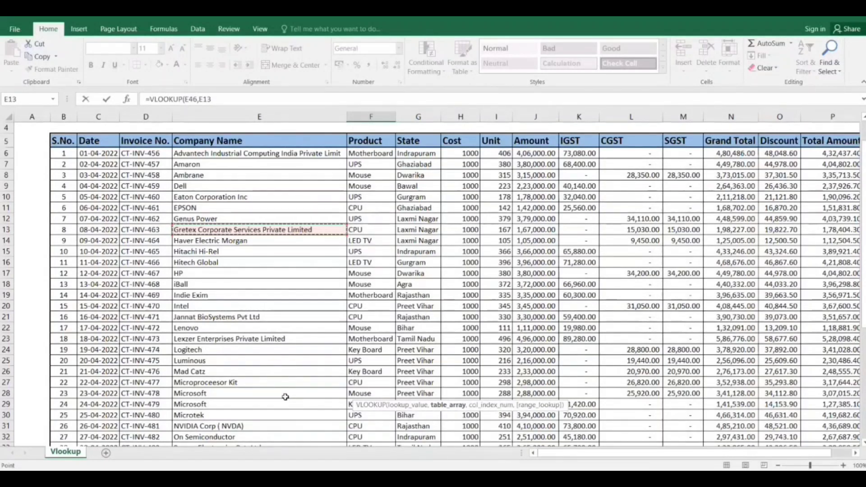
Set the VLOOKUP table array to E5:P41, starting at the Company Name header.
click(257, 141)
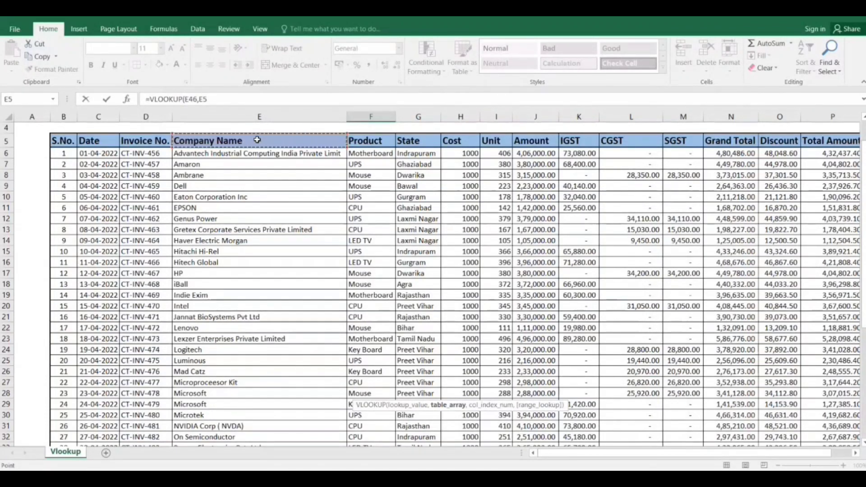
key(ctrl+shift+Down)
key(ctrl+shift+Right)
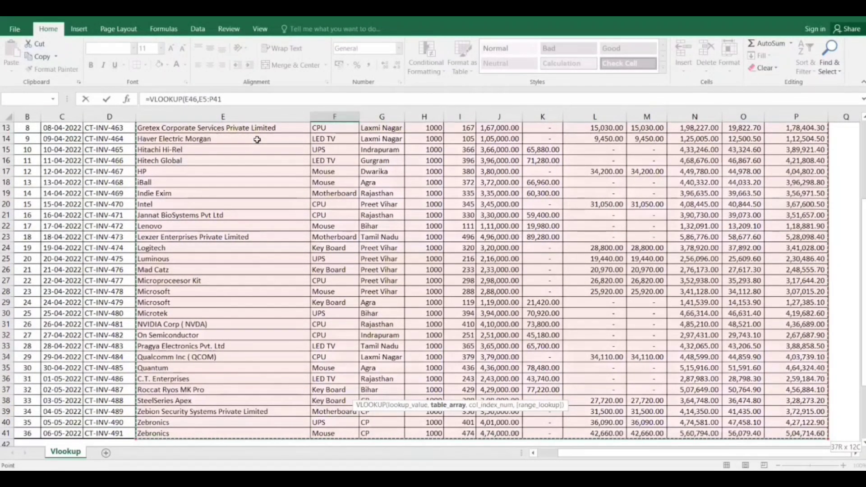
scroll(257, 139, up, 3)
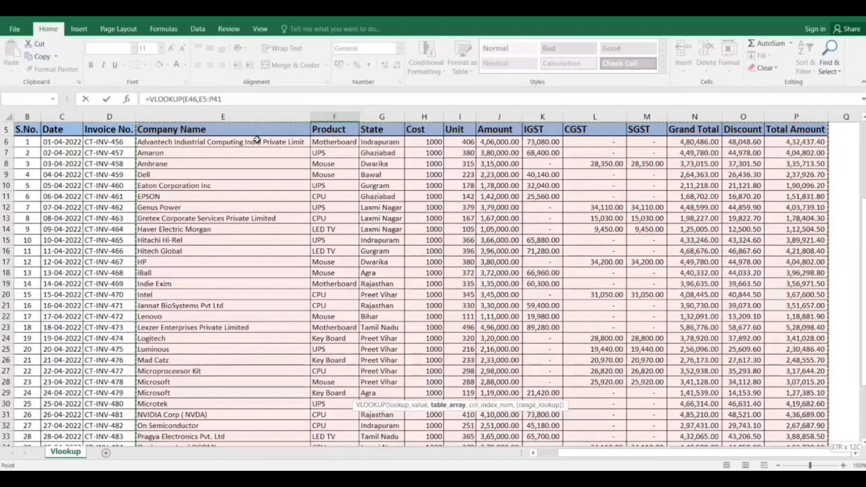
scroll(257, 139, up, 1)
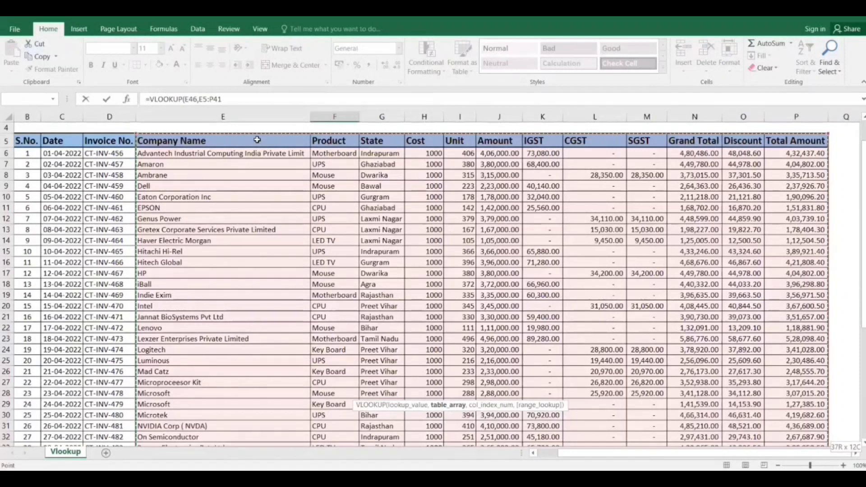
text(,)
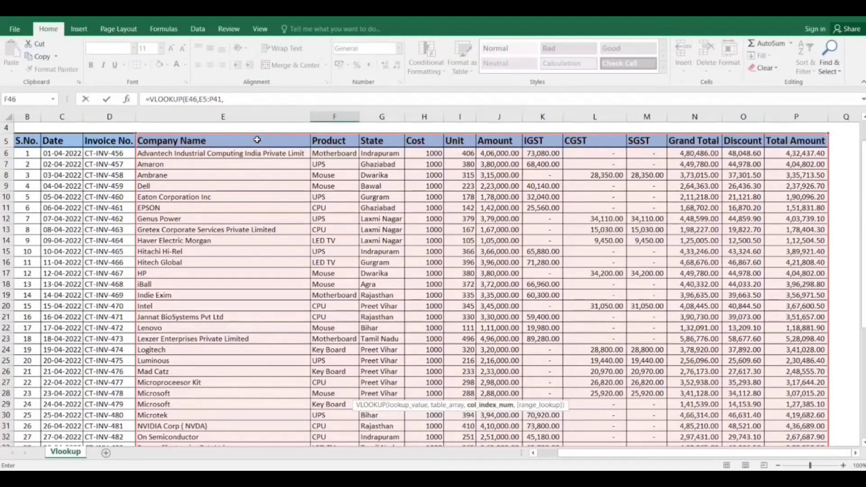
Complete the Product VLOOKUP with column index 2 and range lookup 0 for an exact match.
scroll(257, 140, down, 7)
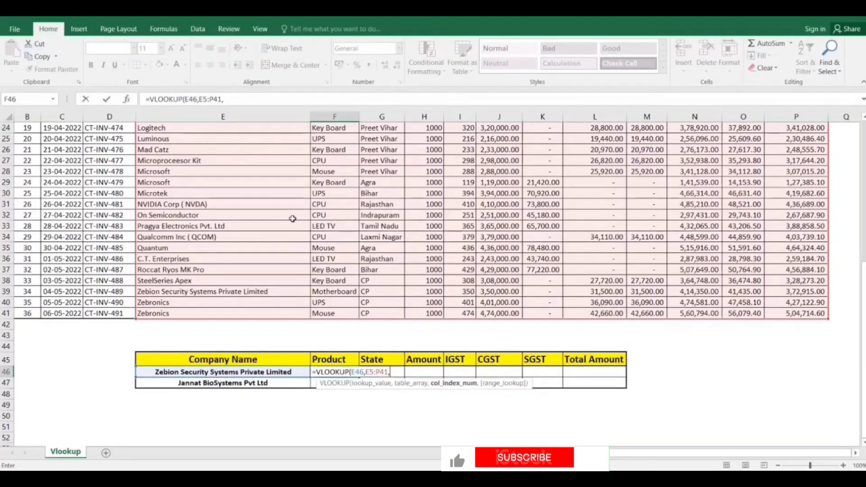
scroll(292, 218, up, 7)
scroll(270, 218, up, 2)
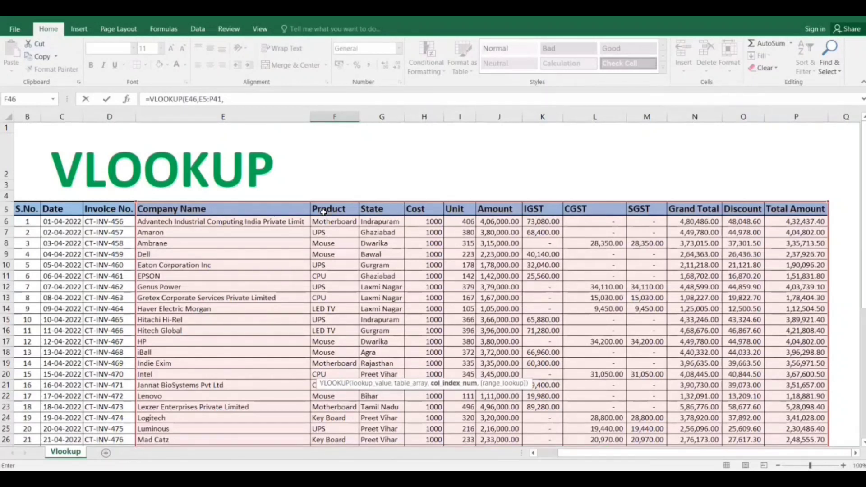
text(2,)
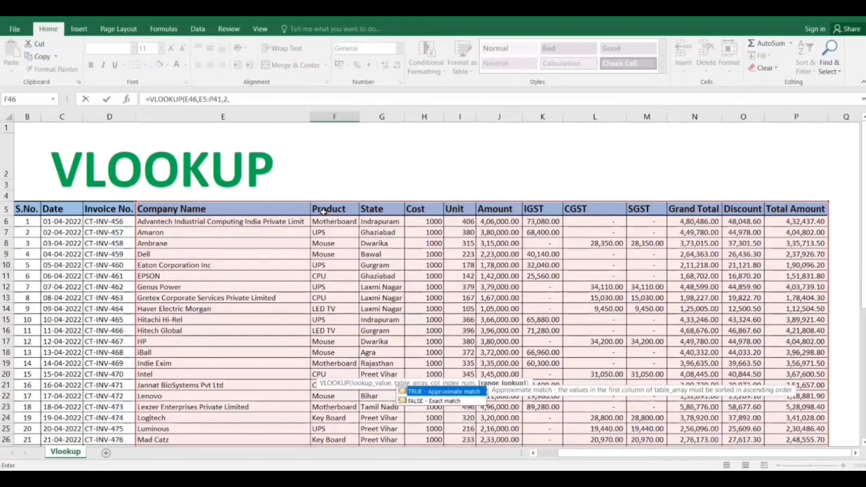
text(0)
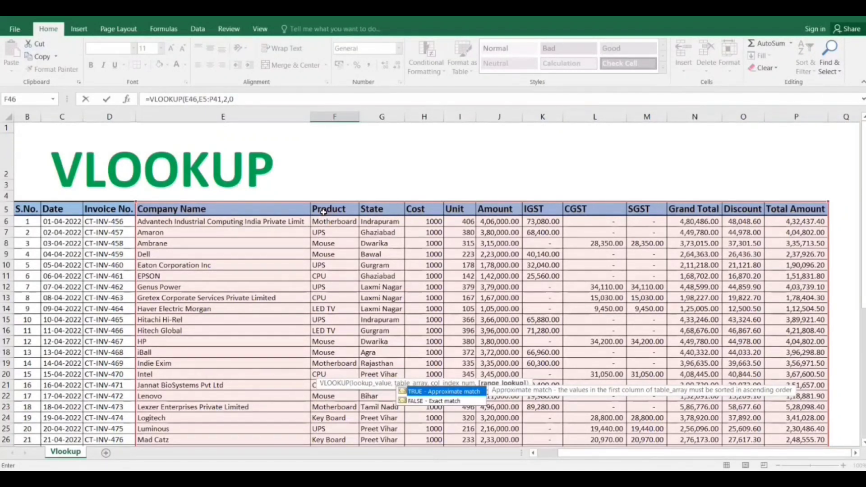
text())
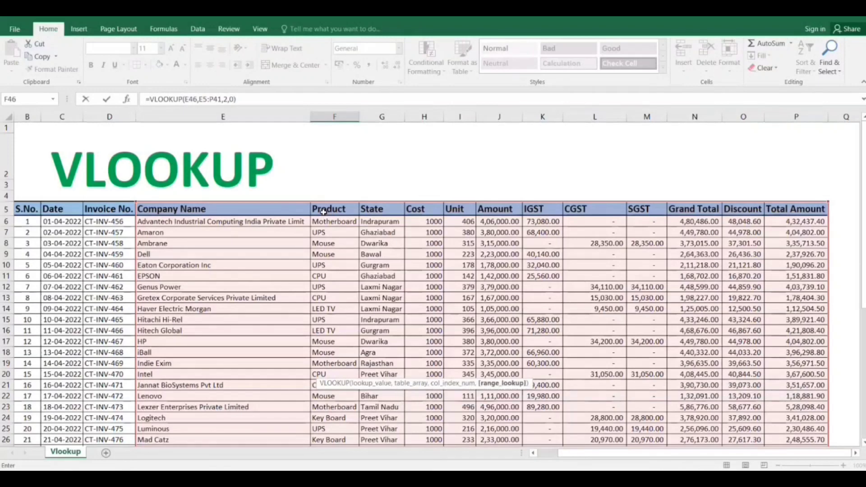
key(Return)
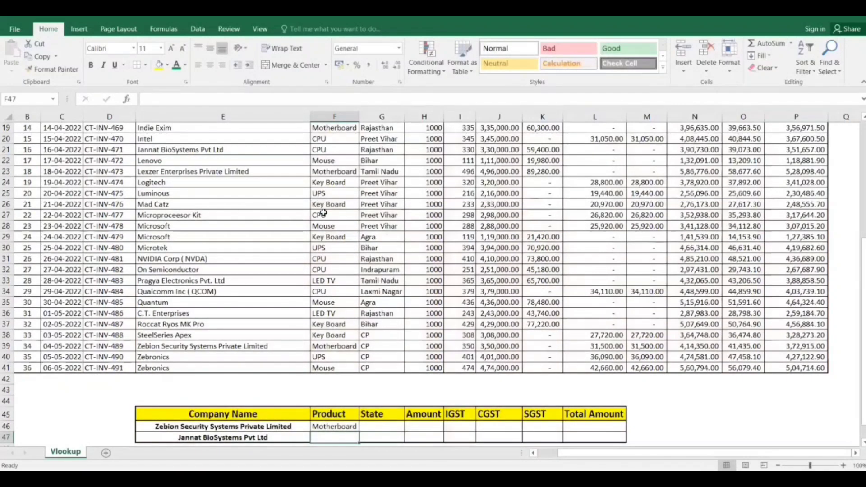
Begin a VLOOKUP formula in State cell G46 with company name cell E46 as the lookup value.
click(254, 427)
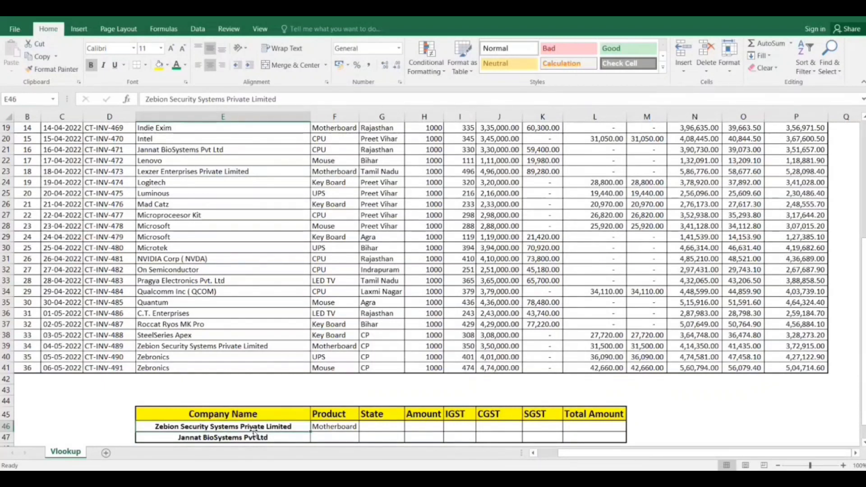
key(Right)
key(Right)
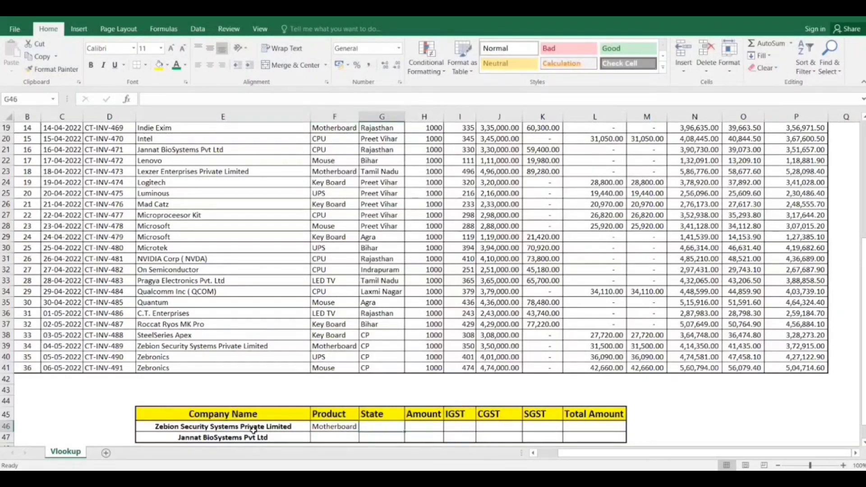
text(=)
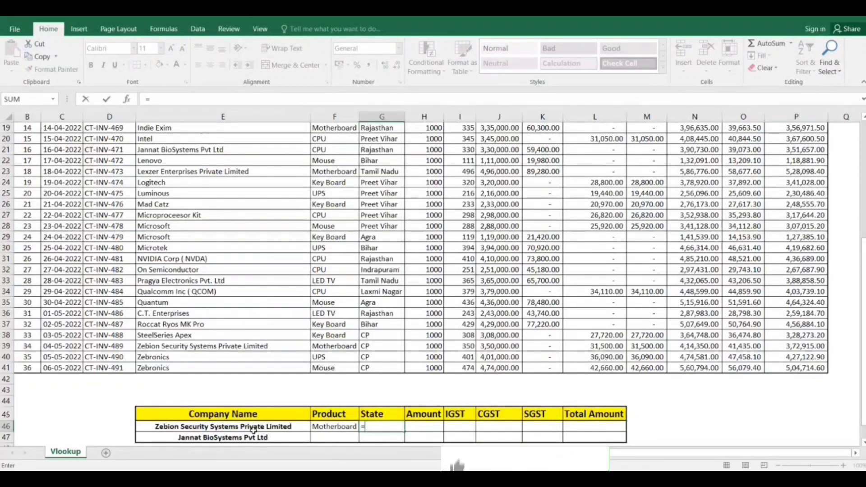
text(vl)
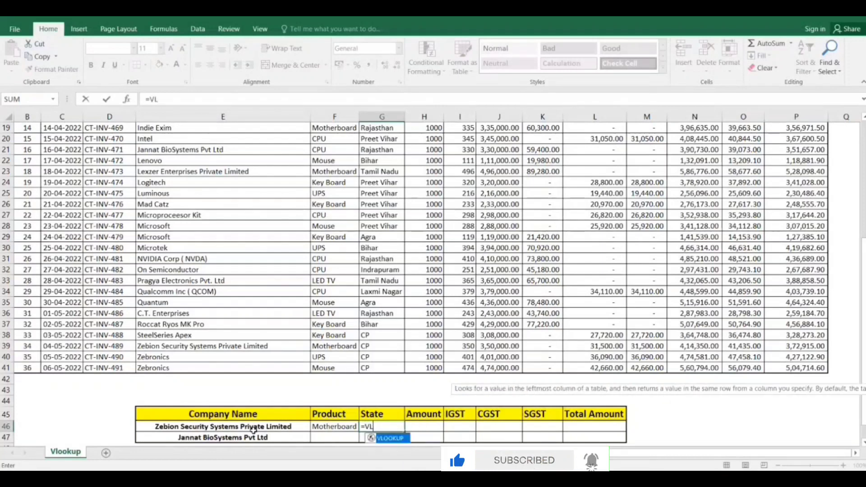
key(Tab)
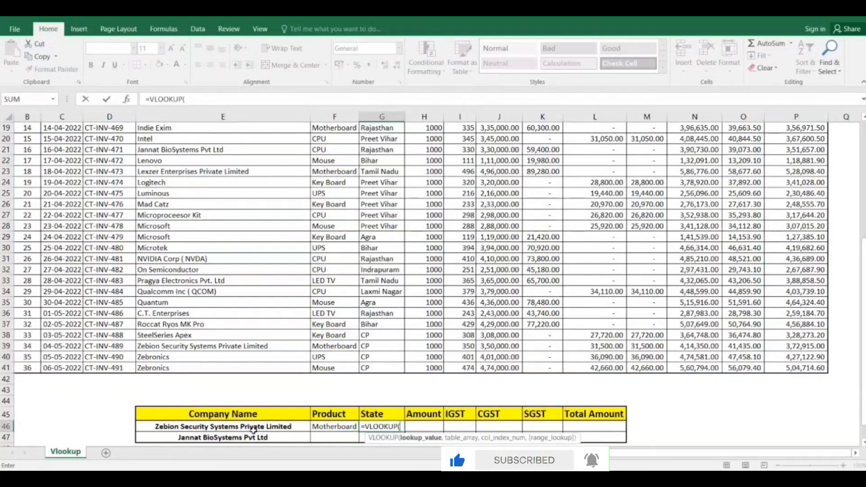
click(253, 430)
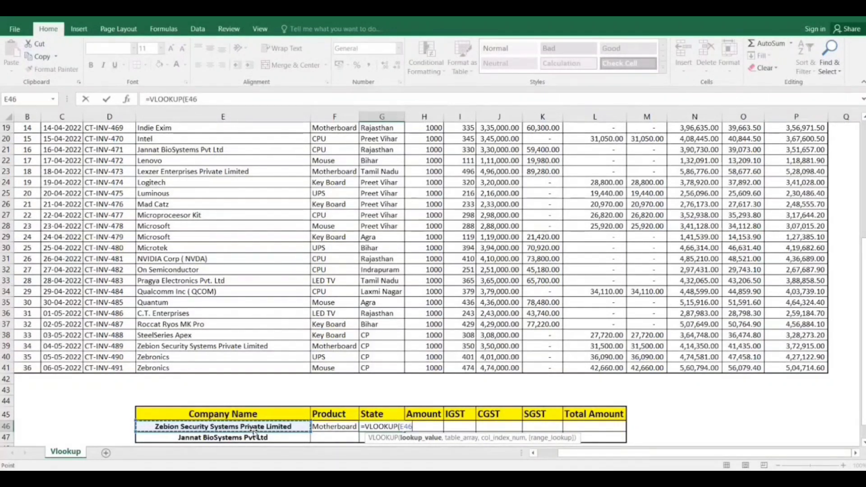
text(,)
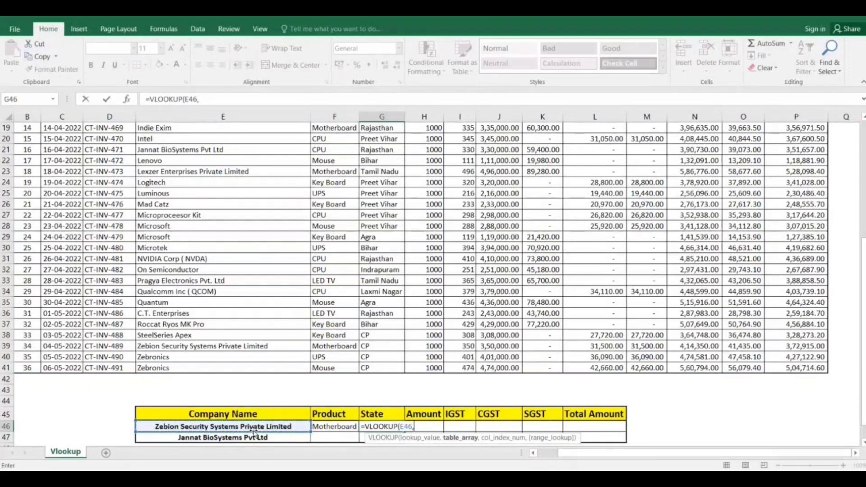
Set the State VLOOKUP's table array to the invoice table from the Company Name header, locked as $E$5:$P$41.
click(146, 263)
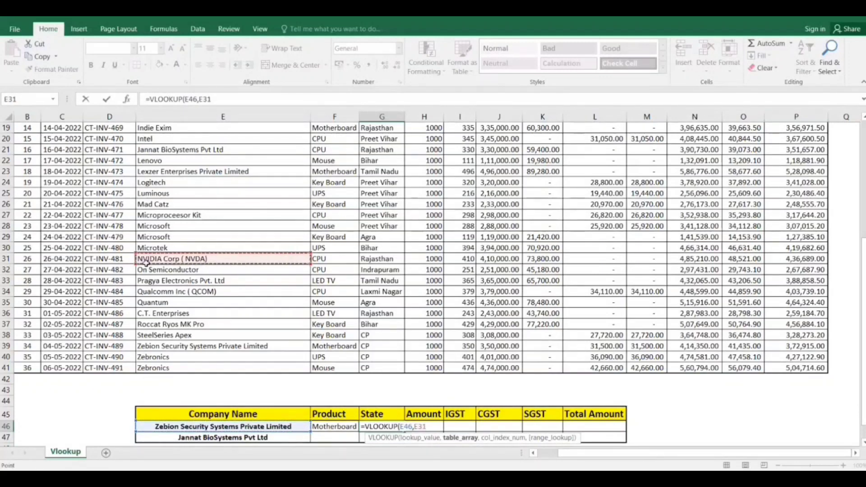
key(ctrl+Up)
key(ctrl+shift+Right)
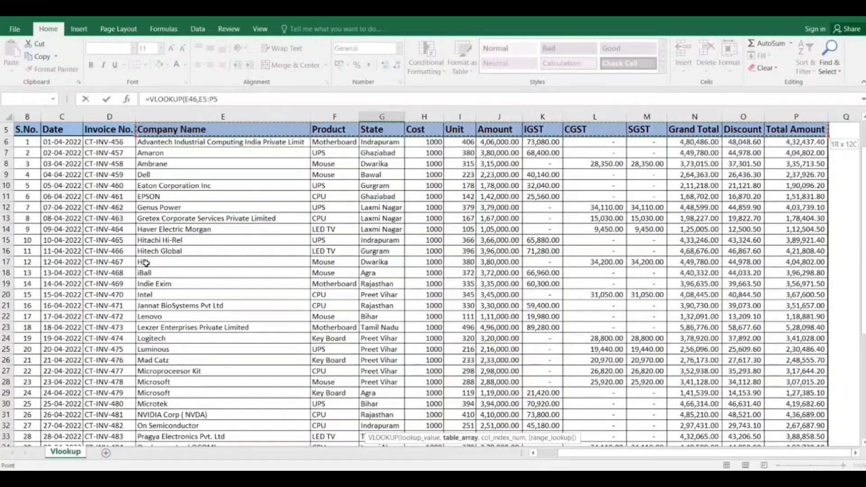
key(ctrl+shift+Down)
key(ctrl+BackSpace)
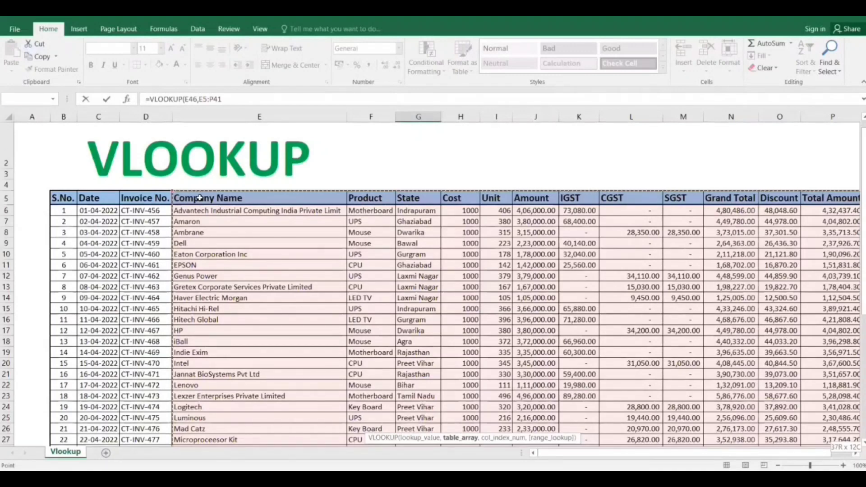
scroll(200, 198, down, 10)
key(F4)
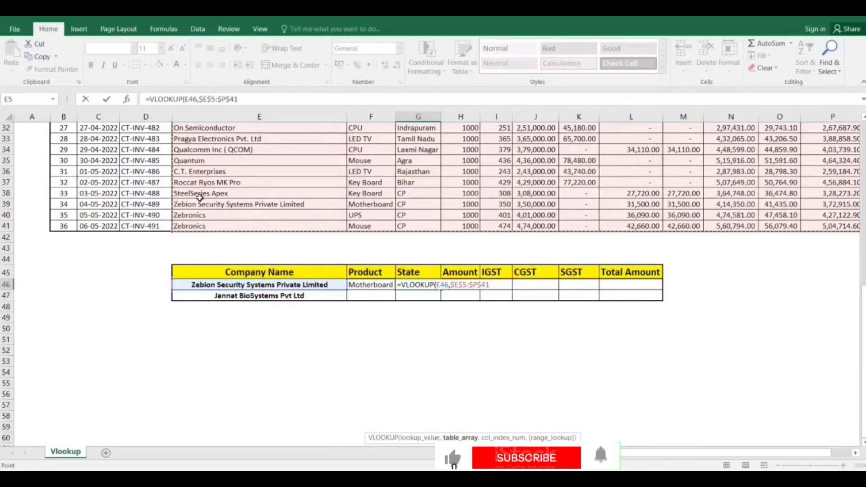
Complete the State VLOOKUP with column index 3 and range lookup 0 for an exact match.
text(,)
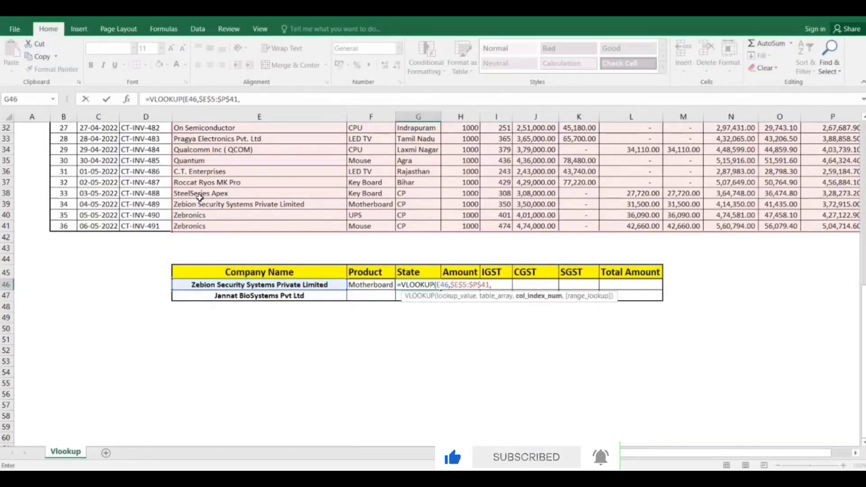
scroll(200, 197, up, 8)
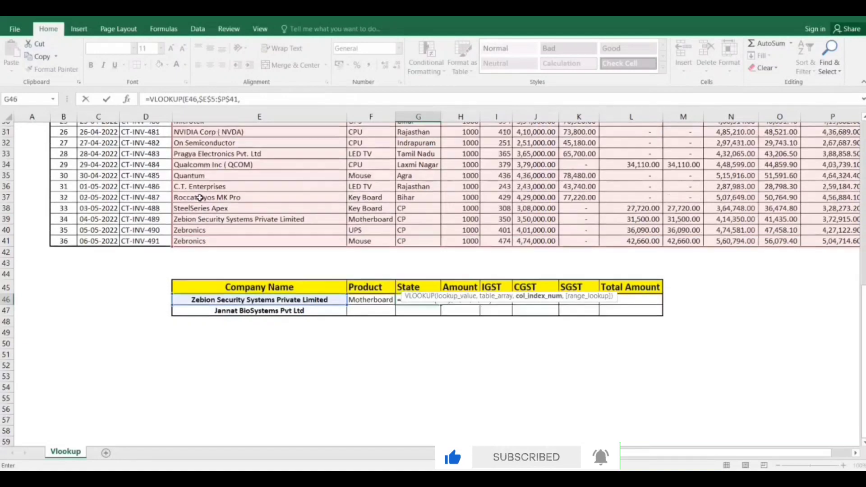
scroll(200, 197, up, 3)
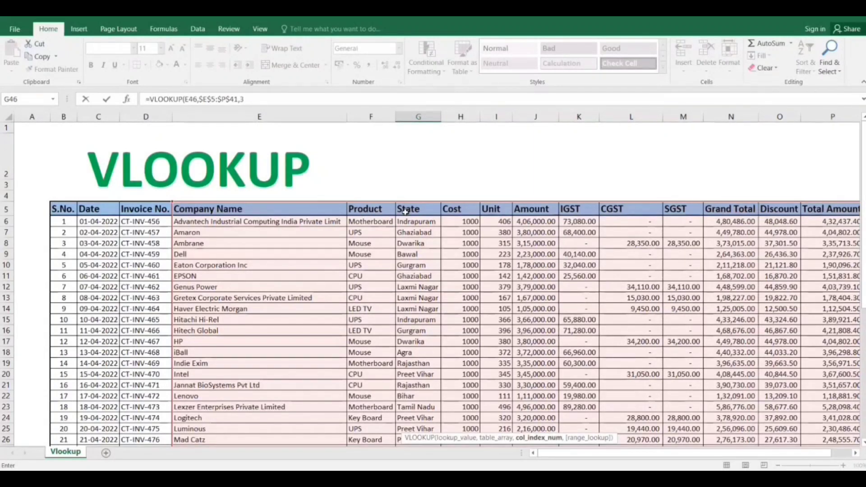
text(,)
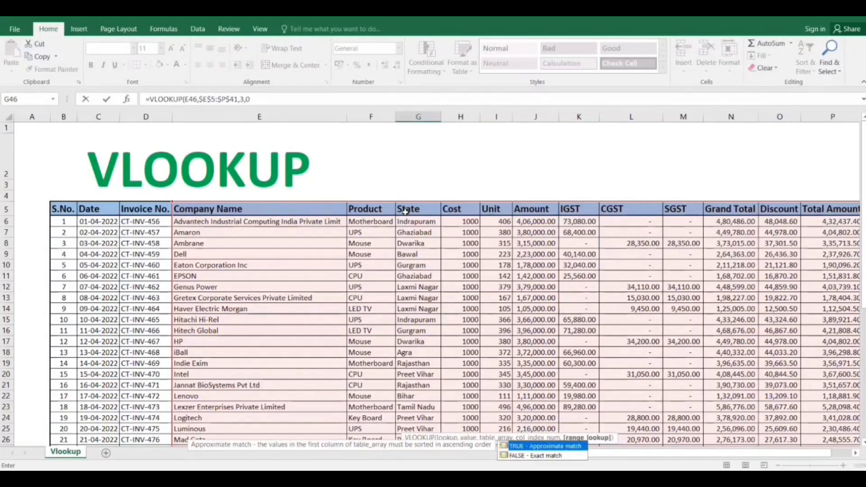
text(0)
key(Return)
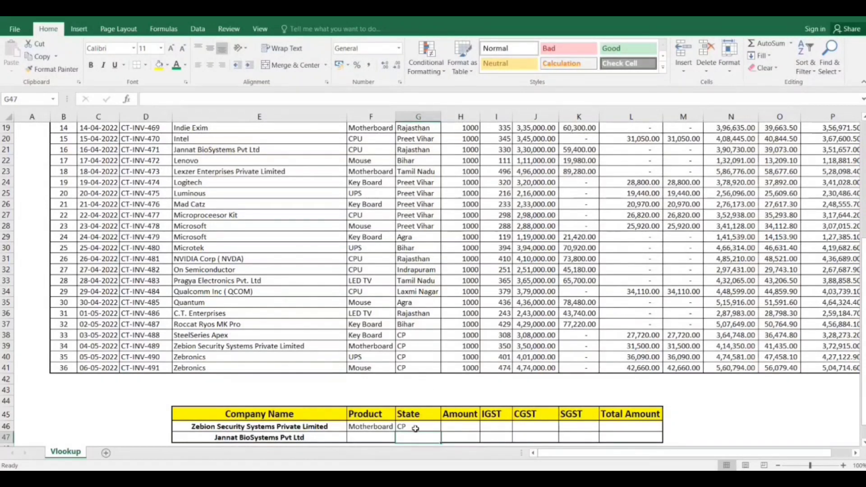
Fill the State formula in G46 across the Amount, IGST, CGST, SGST and Total Amount cells H46:L46.
click(415, 428)
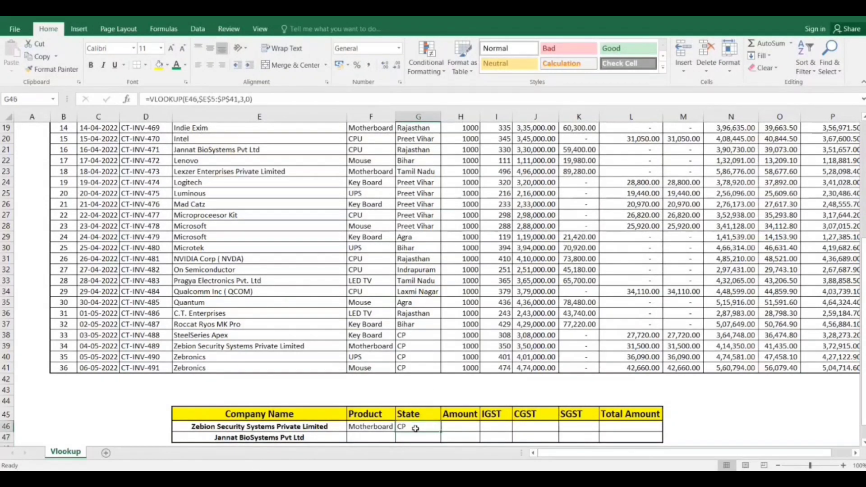
click(465, 428)
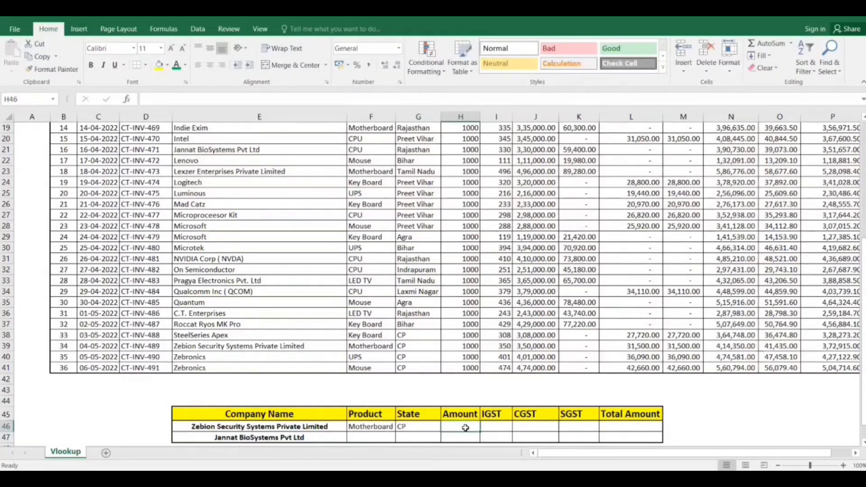
key(Left)
key(shift+Right)
key(shift+Right)
key(shift+Right)
key(shift+Right)
key(shift+Right)
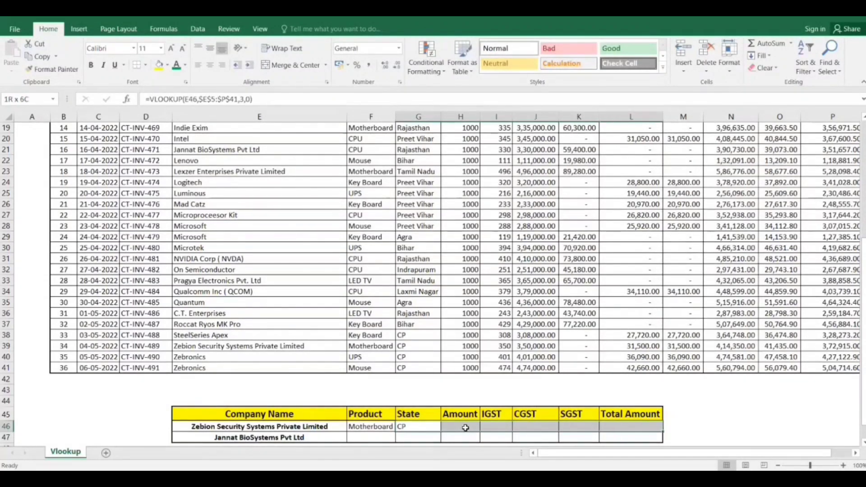
key(ctrl+r)
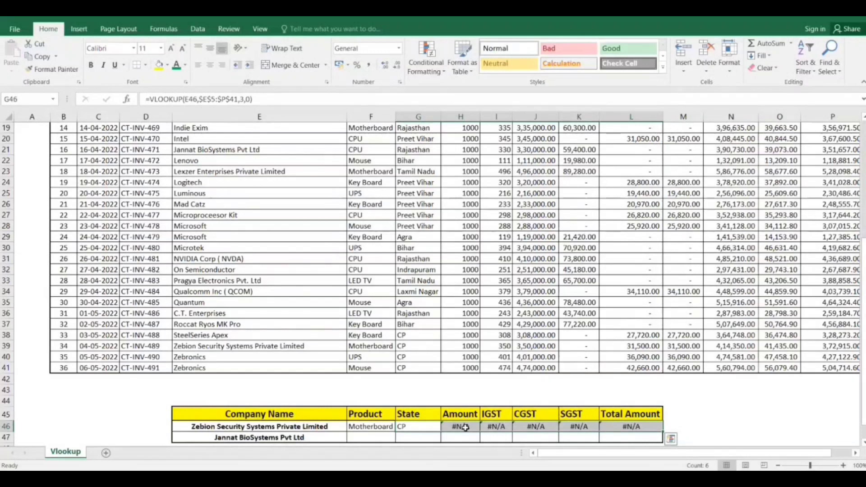
Change the column index of the VLOOKUP in Amount cell H46 to 4.
click(464, 427)
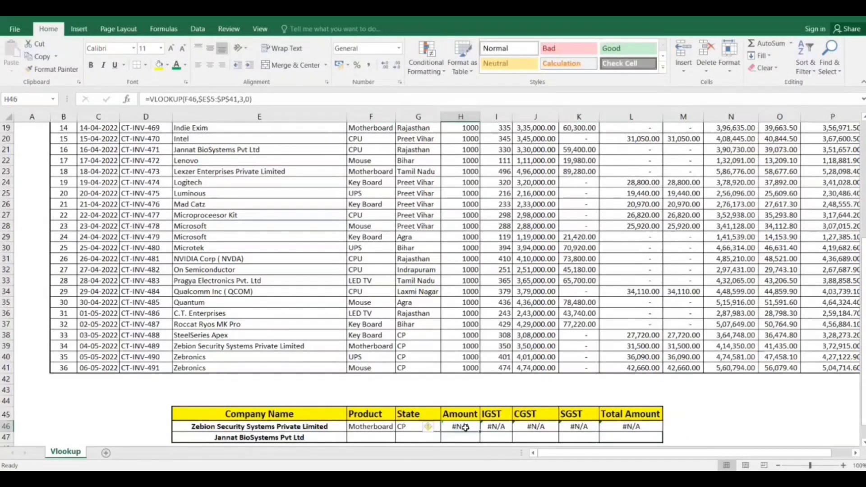
double_click(464, 427)
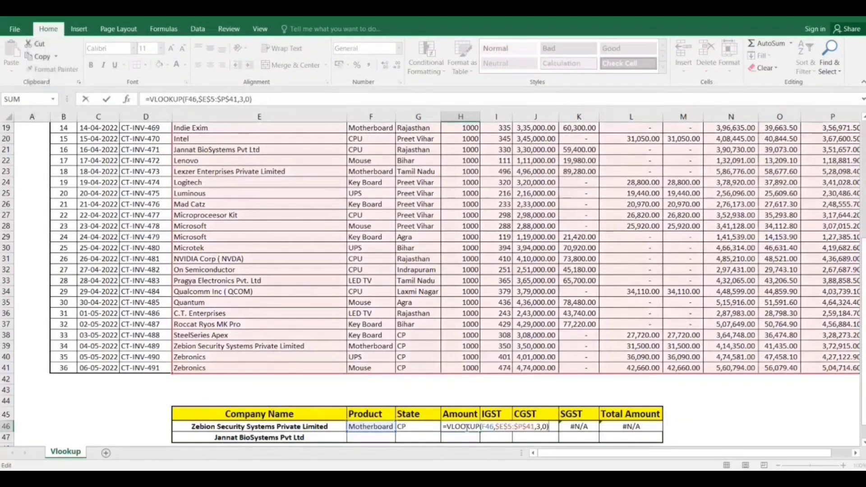
key(Left)
key(Left)
key(Left)
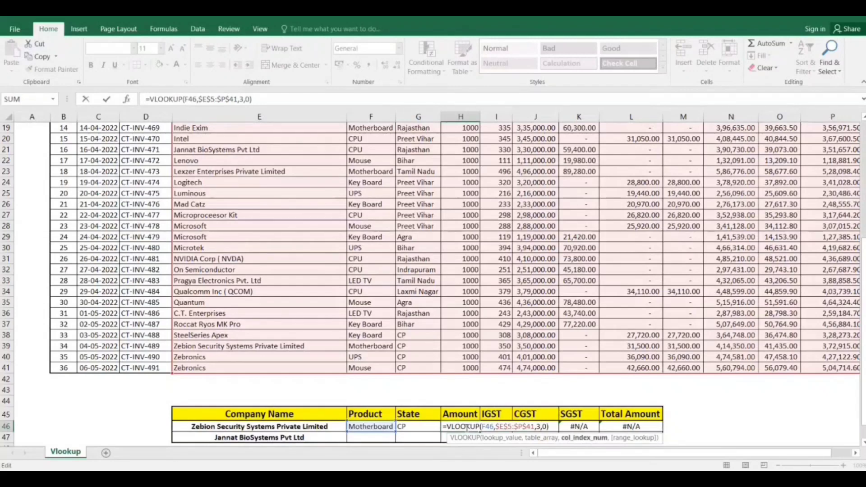
text(4)
key(Return)
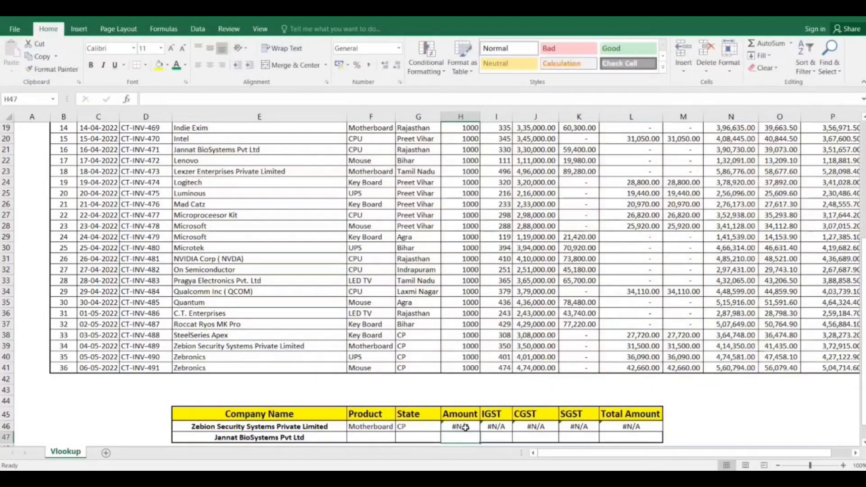
Replace the lookup value in the Amount VLOOKUP in H46 with the absolute company name reference $E$46.
click(464, 427)
double_click(465, 427)
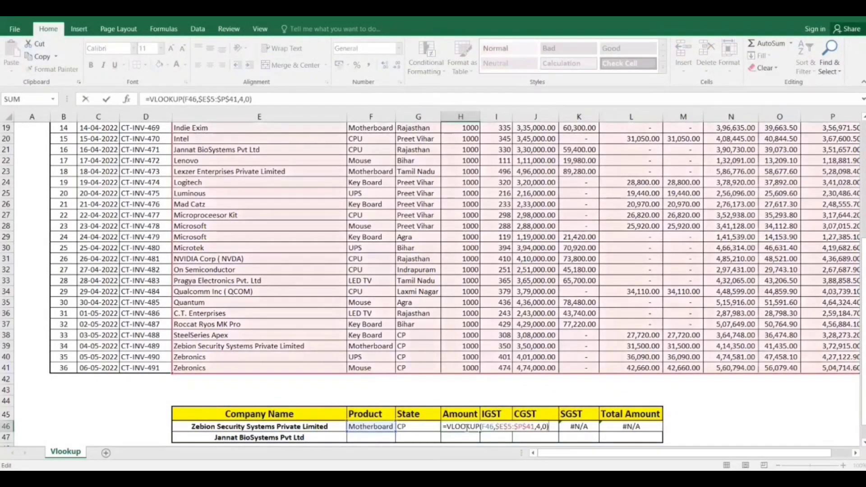
key(Left)
key(Left)
key(Left)
key(Left)
key(Left)
key(Left)
key(Left)
key(Left)
key(Left)
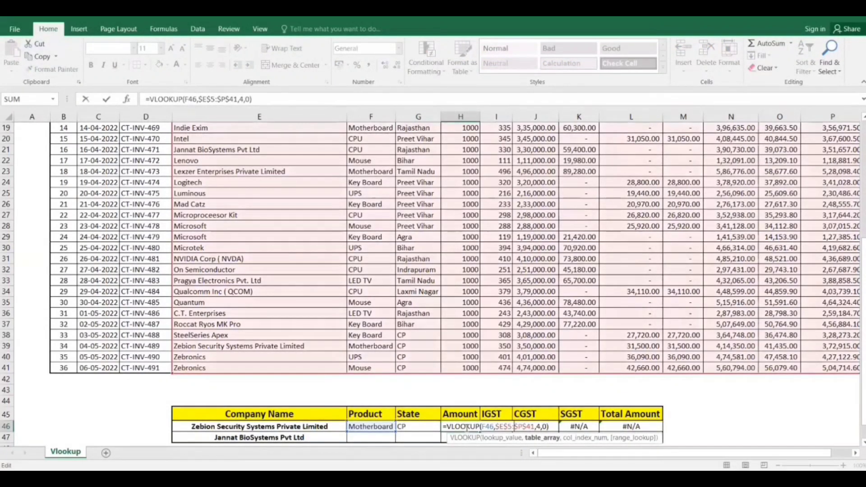
key(Left)
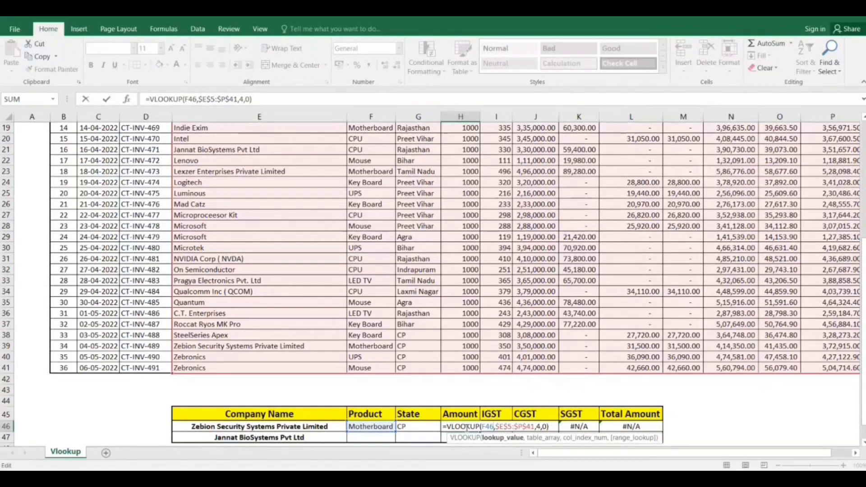
key(BackSpace)
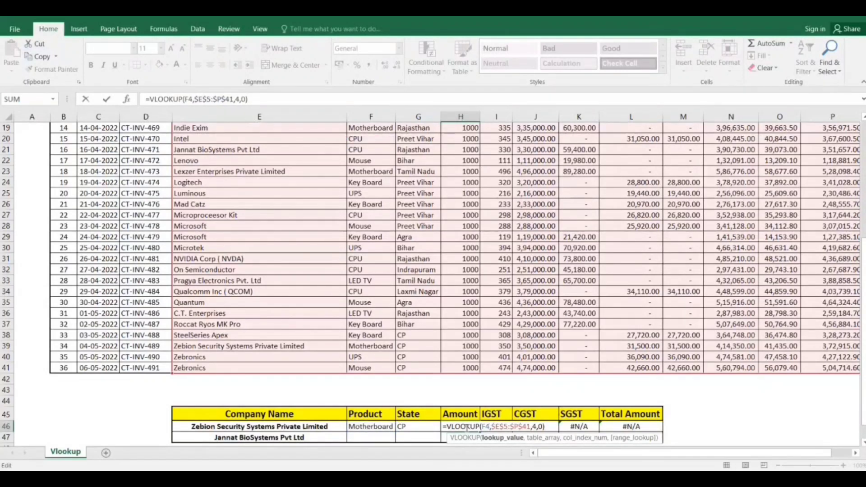
text(5)
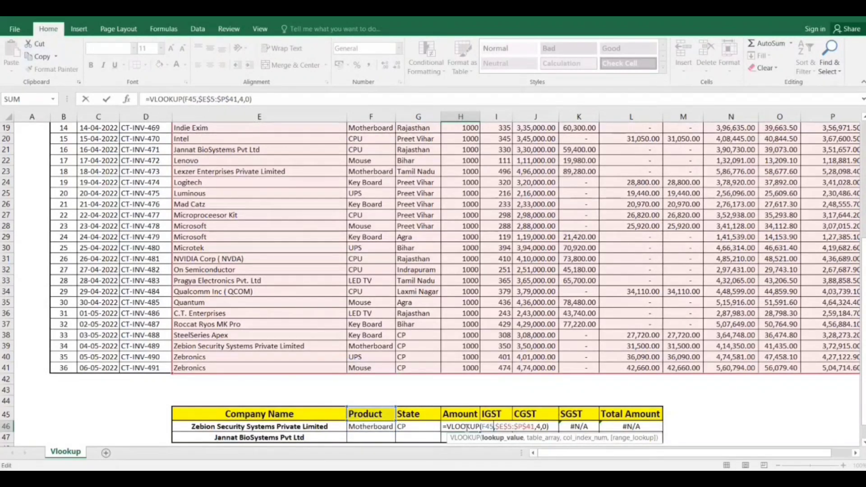
key(BackSpace)
key(BackSpace)
key(BackSpace)
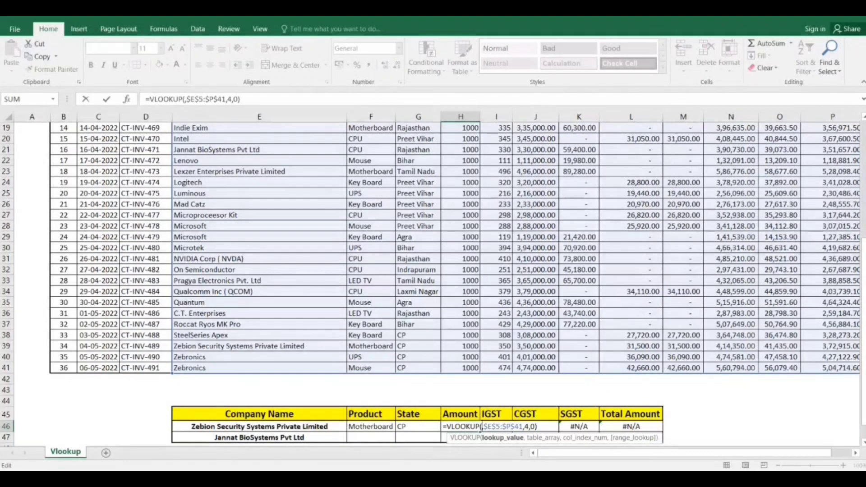
click(204, 426)
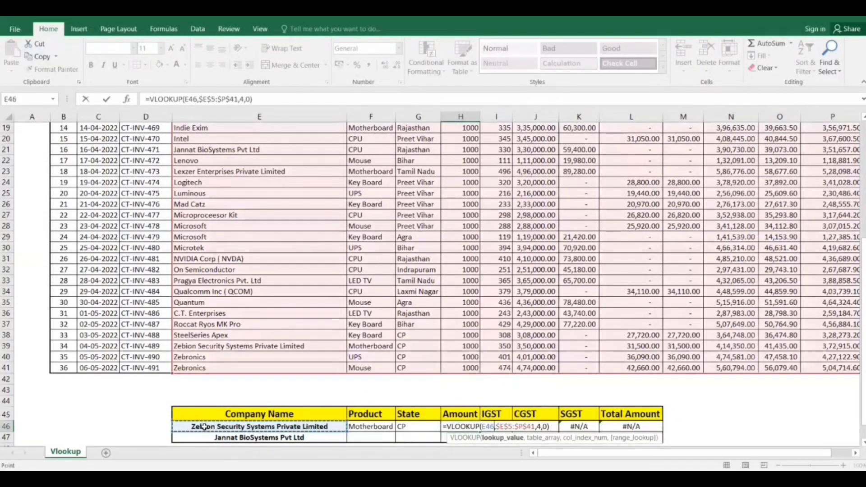
key(F4)
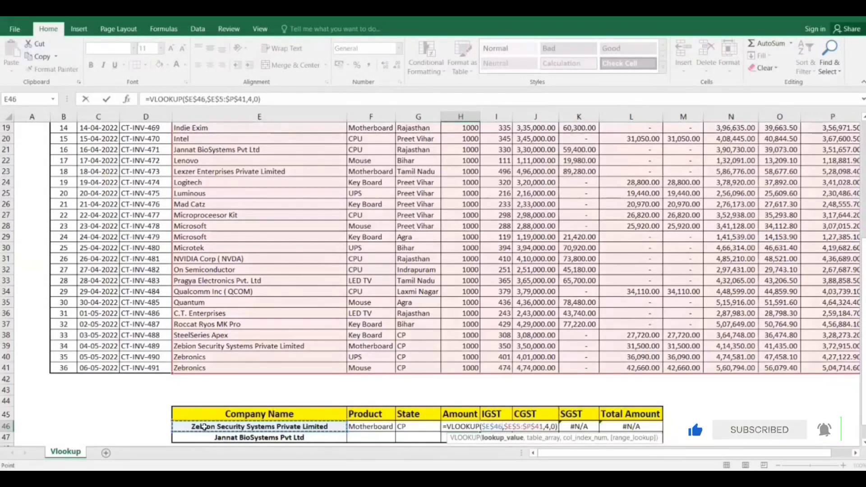
key(Return)
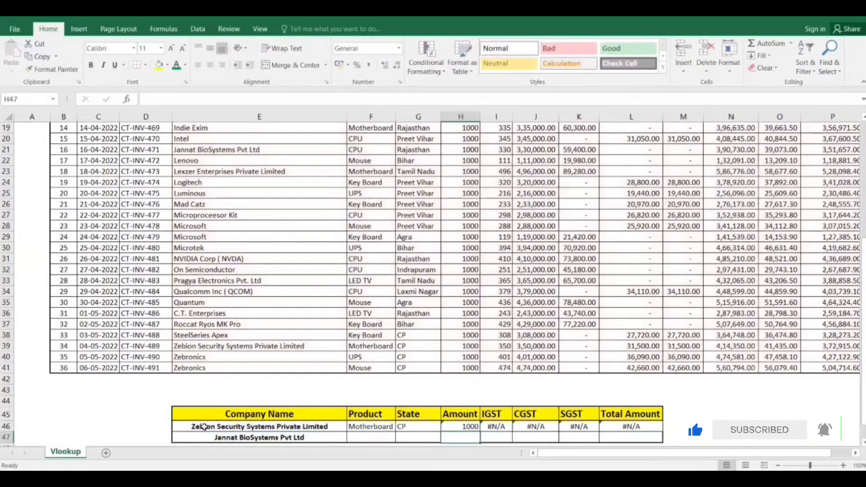
Fill the Amount VLOOKUP from H46 across the IGST, CGST, SGST and Total Amount cells I46:L46.
key(Up)
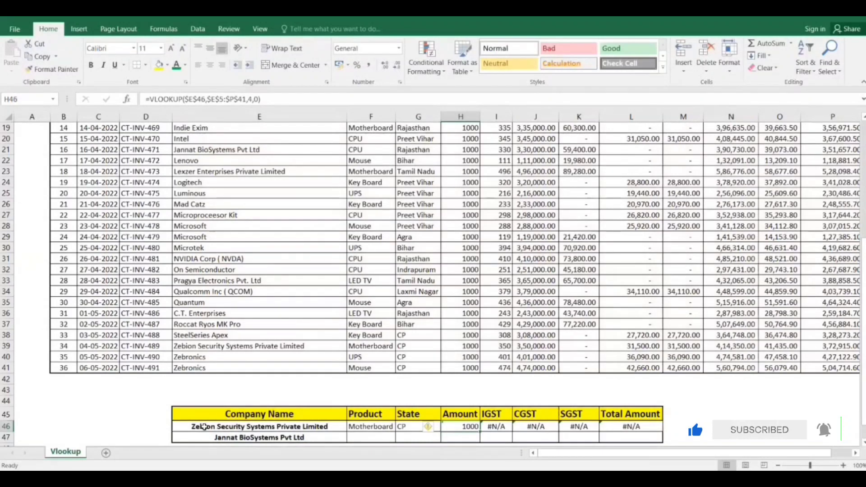
key(shift+Right)
key(shift+Right)
key(shift+Right)
key(shift+Right)
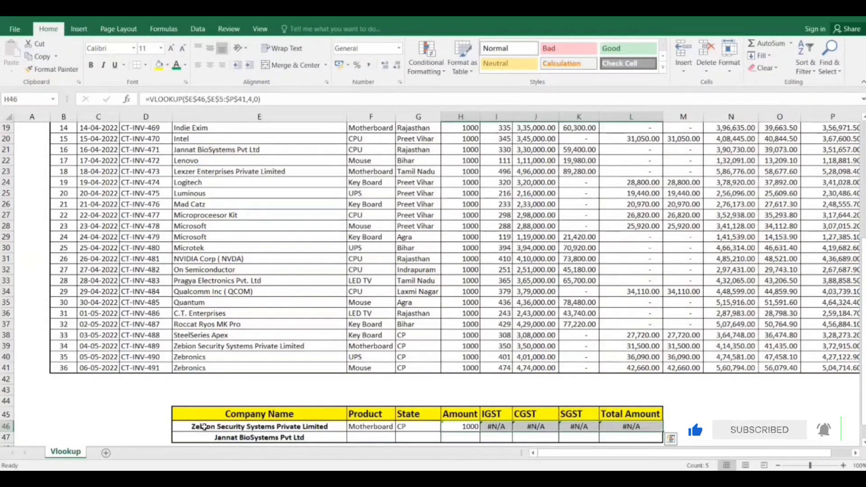
key(ctrl+r)
key(Left)
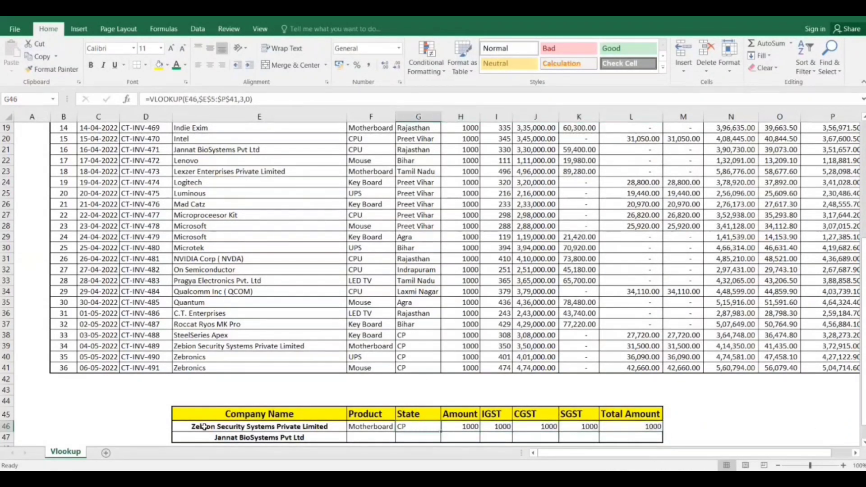
Change the column index of the VLOOKUP in Amount cell H46 to 6 to match the invoice table's Amount column.
key(Right)
key(Right)
key(Right)
key(Left)
key(Left)
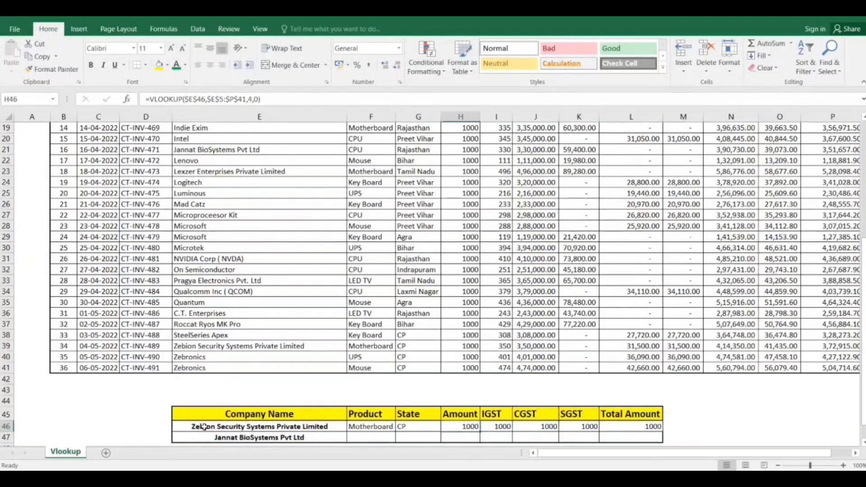
key(F2)
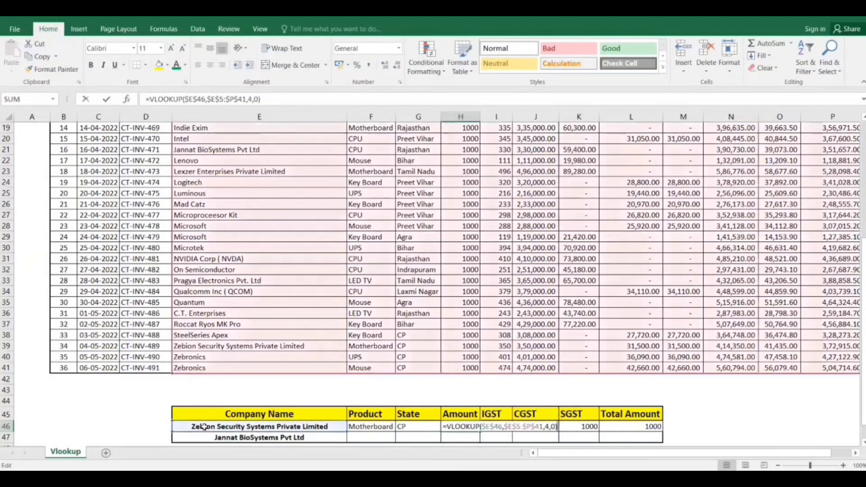
key(Left)
key(Left)
key(Left)
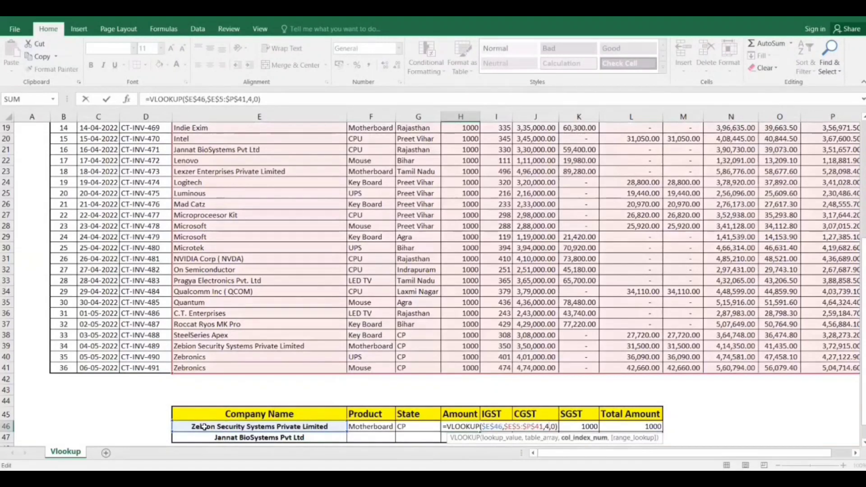
scroll(204, 427, up, 2)
scroll(204, 427, down, 3)
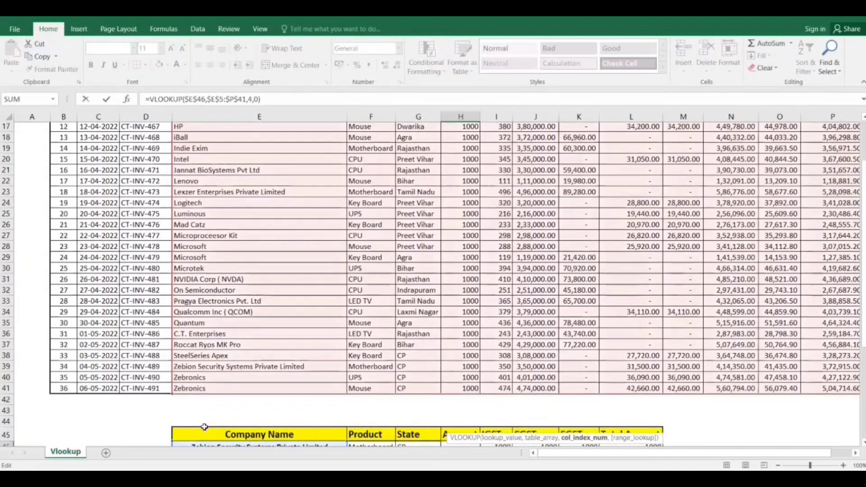
scroll(205, 427, up, 7)
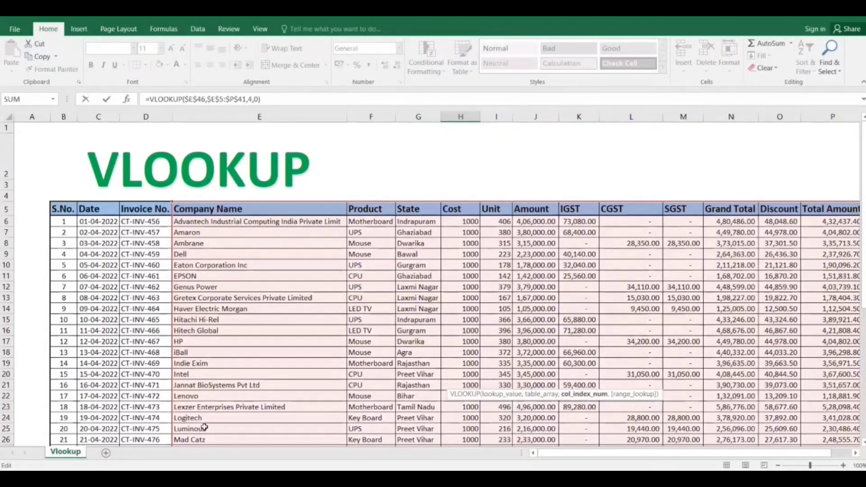
scroll(204, 427, down, 8)
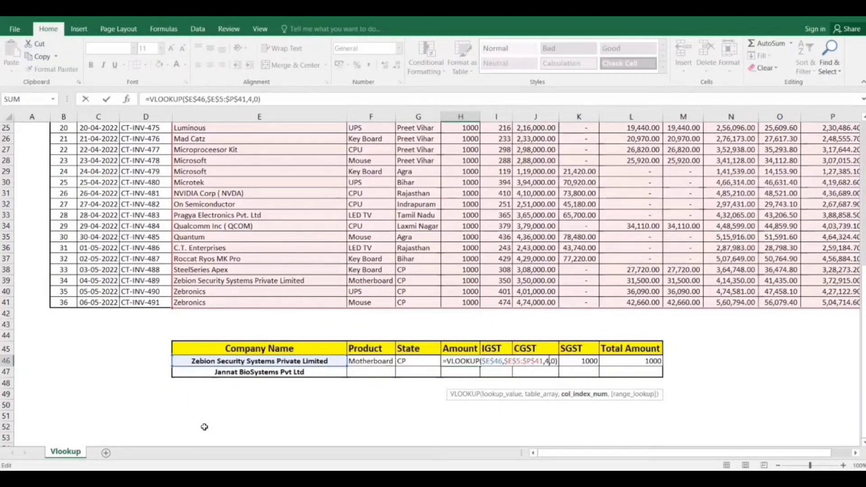
key(BackSpace)
text(6)
key(Return)
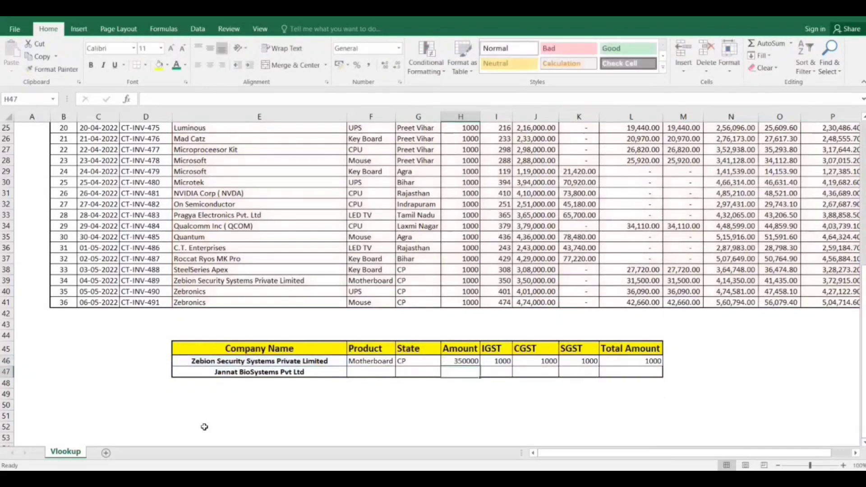
Change the column index of the VLOOKUP in IGST cell I46 to 7.
key(Up)
key(Right)
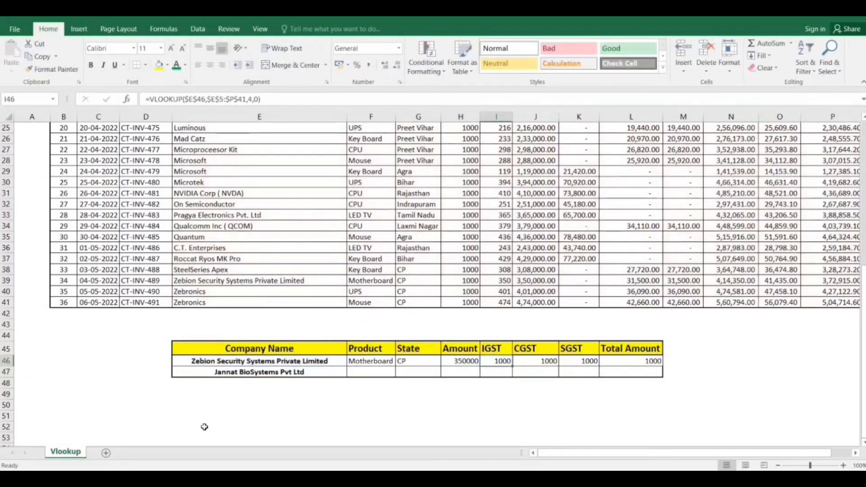
key(F2)
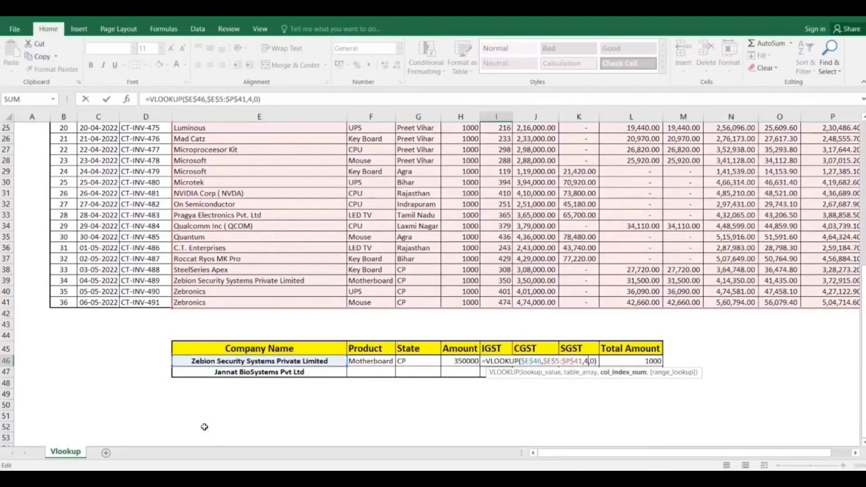
key(BackSpace)
scroll(205, 426, up, 6)
scroll(204, 427, up, 2)
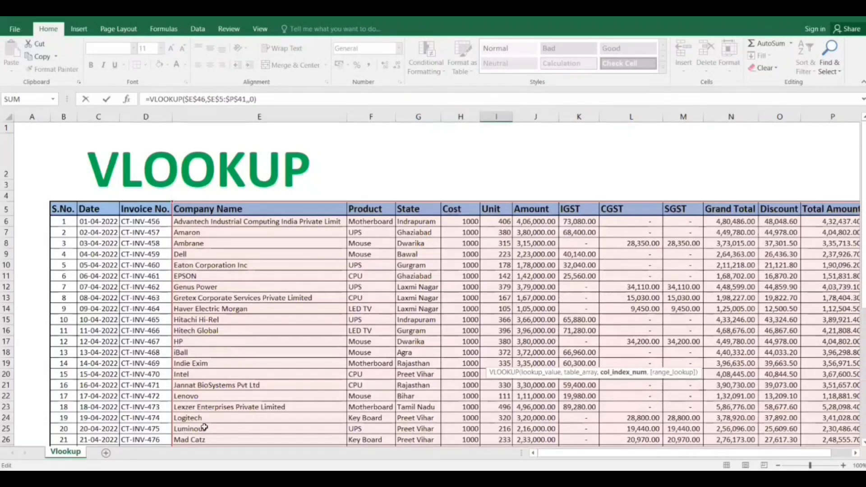
scroll(204, 426, down, 8)
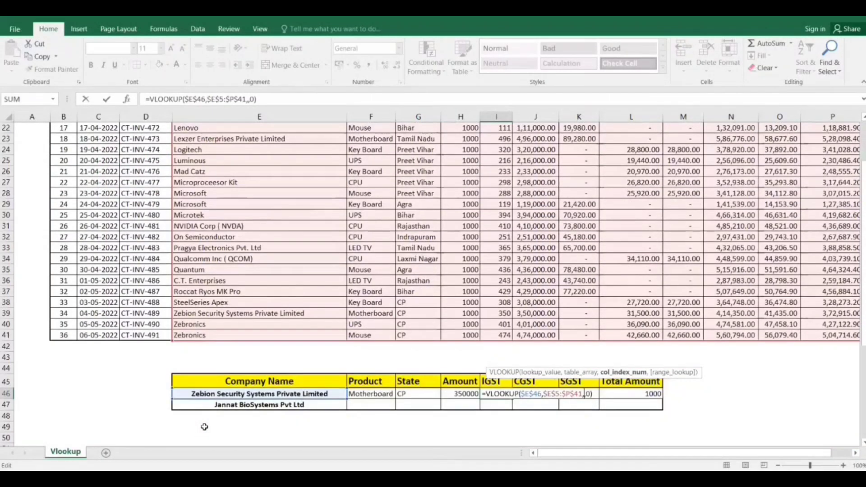
text(7)
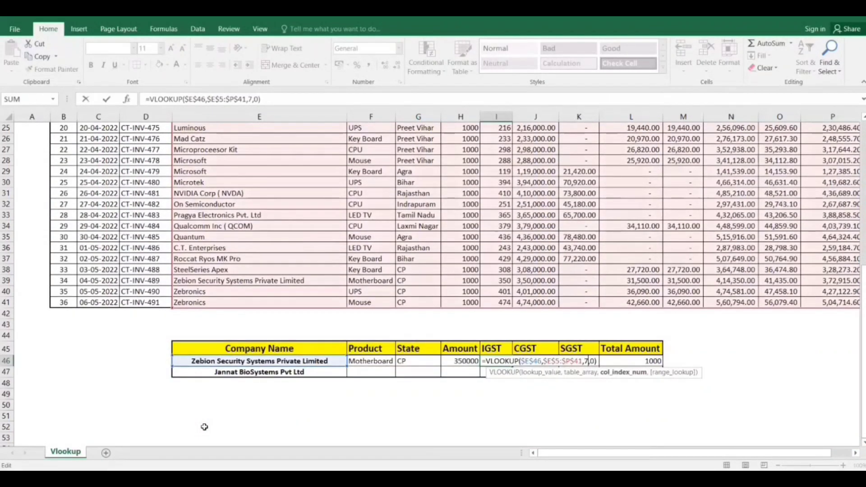
key(Return)
Change the column index of the VLOOKUP in CGST cell J46 to 8.
key(Up)
key(Right)
key(Right)
key(Left)
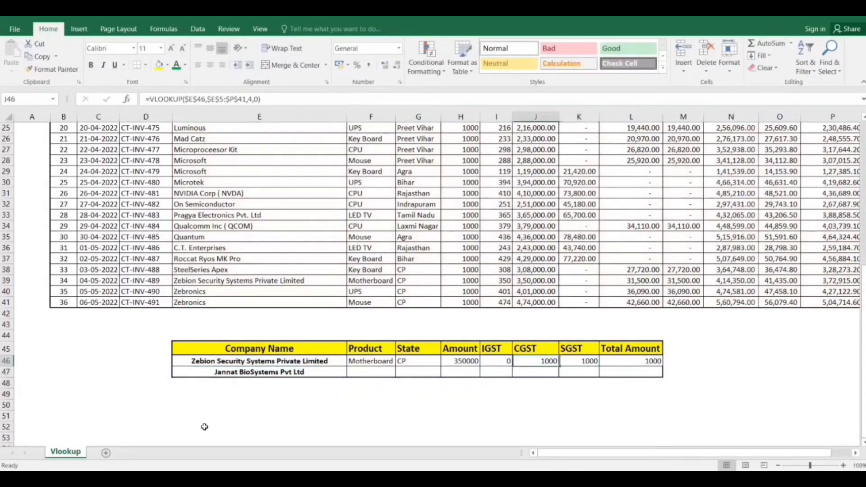
key(F2)
key(Left)
key(Left)
key(Left)
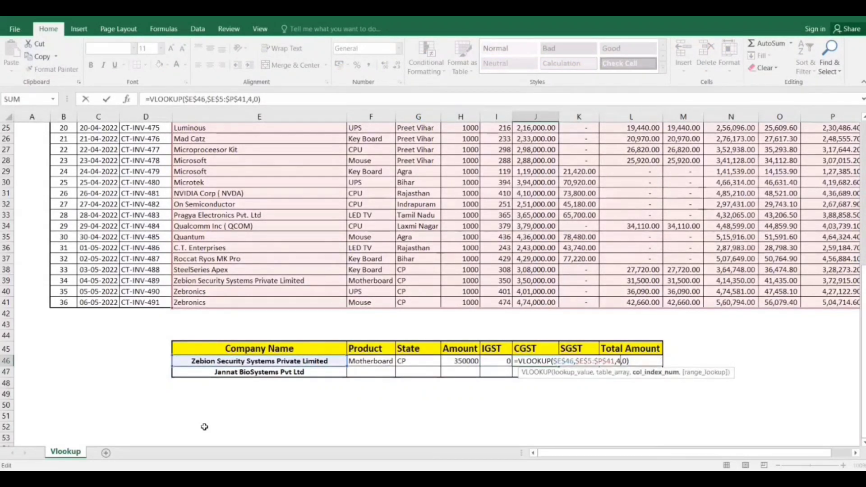
key(BackSpace)
text(8)
key(Return)
Change the column index of the VLOOKUP in SGST cell K46 to 9.
key(Up)
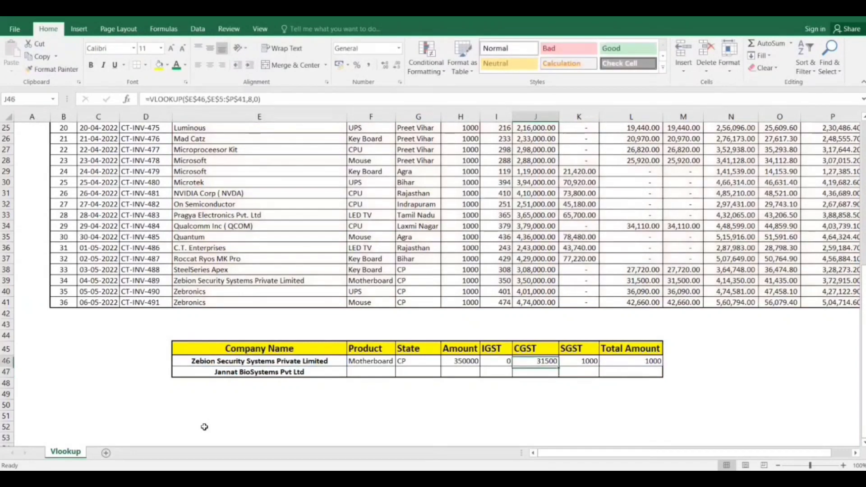
key(Right)
key(F2)
key(Left)
key(Left)
key(Left)
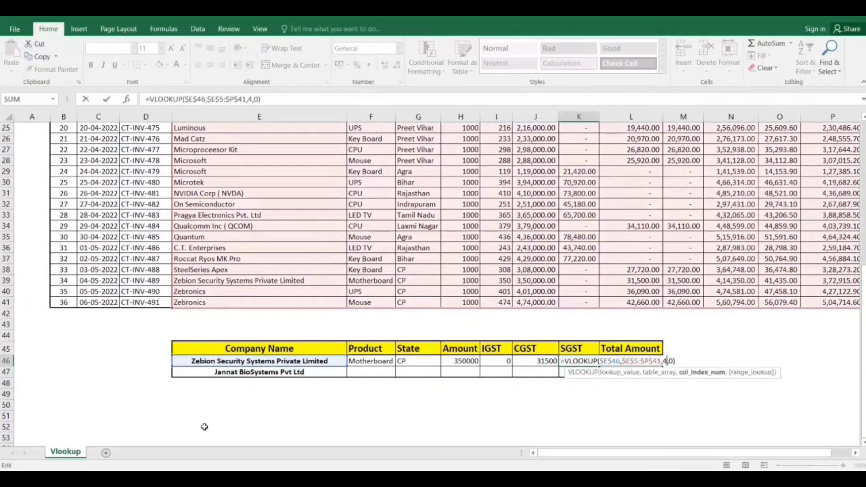
key(BackSpace)
text(9)
key(Return)
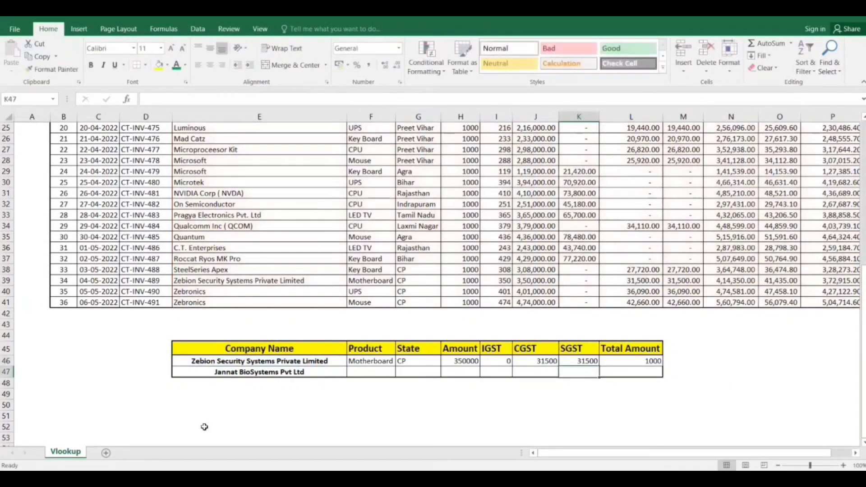
Change the column index of the VLOOKUP in Total Amount cell L46 to 12.
key(Up)
key(Right)
scroll(204, 426, up, 8)
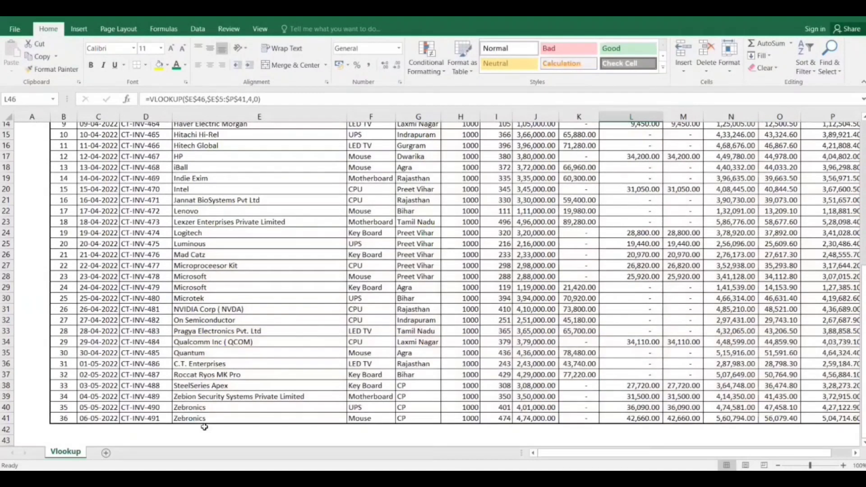
scroll(204, 427, right, 2)
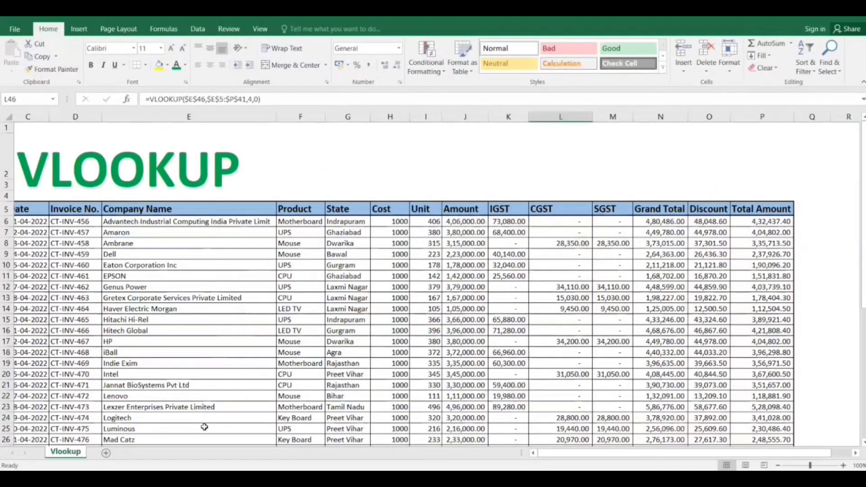
scroll(205, 427, right, 1)
scroll(205, 426, down, 8)
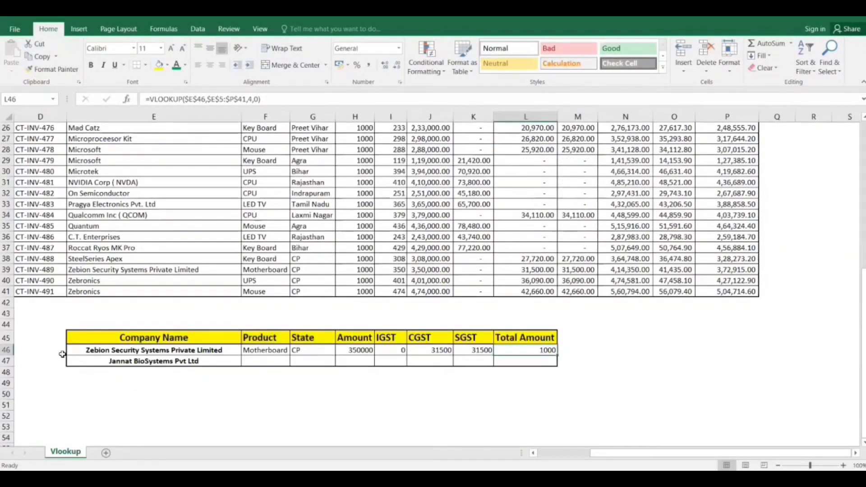
double_click(515, 348)
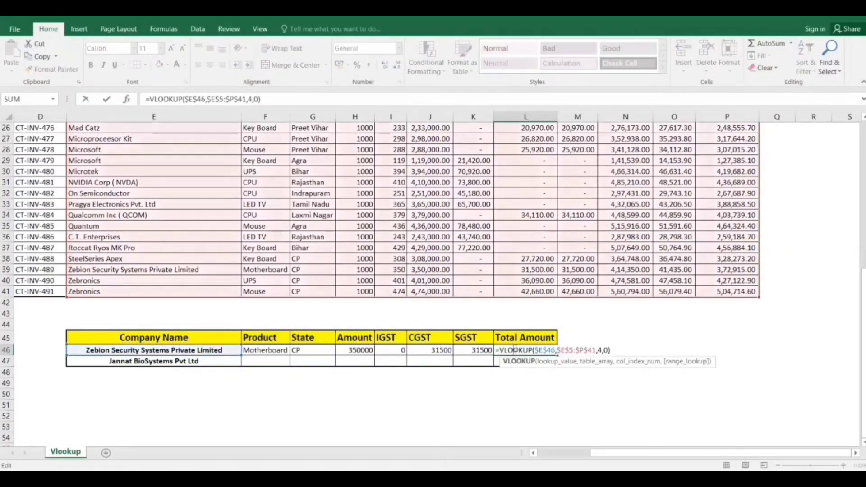
key(Right)
key(Right)
key(Right)
key(Right)
key(Right)
key(Right)
key(Right)
key(Right)
key(Right)
key(Right)
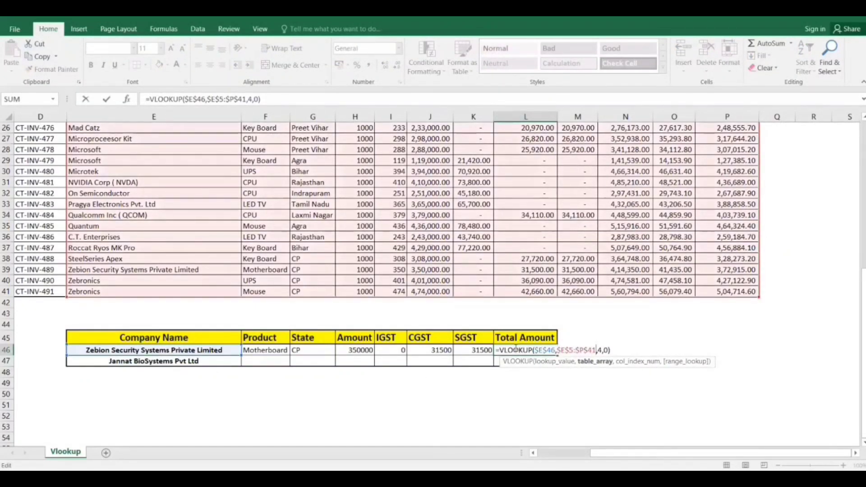
key(Right)
key(Right)
key(BackSpace)
text(12)
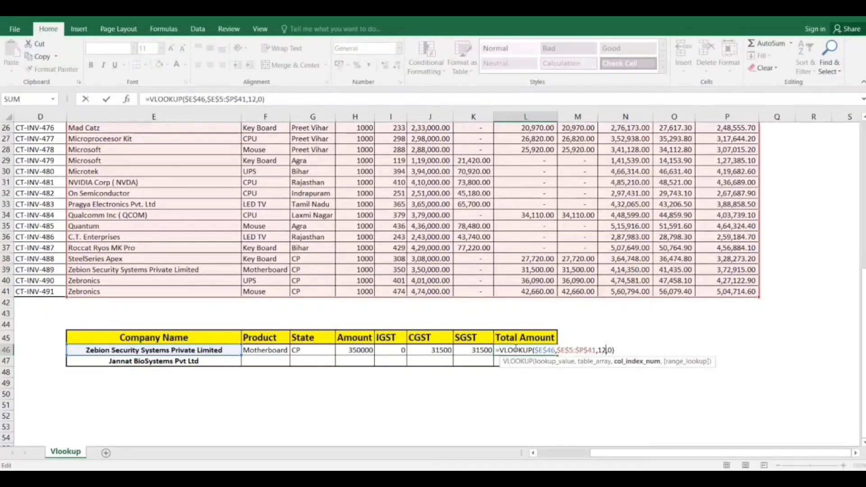
key(Return)
Copy the company name from E46 and find its matching record in the invoice table.
key(Left)
key(Left)
key(Up)
key(Left)
key(Left)
key(Left)
key(Left)
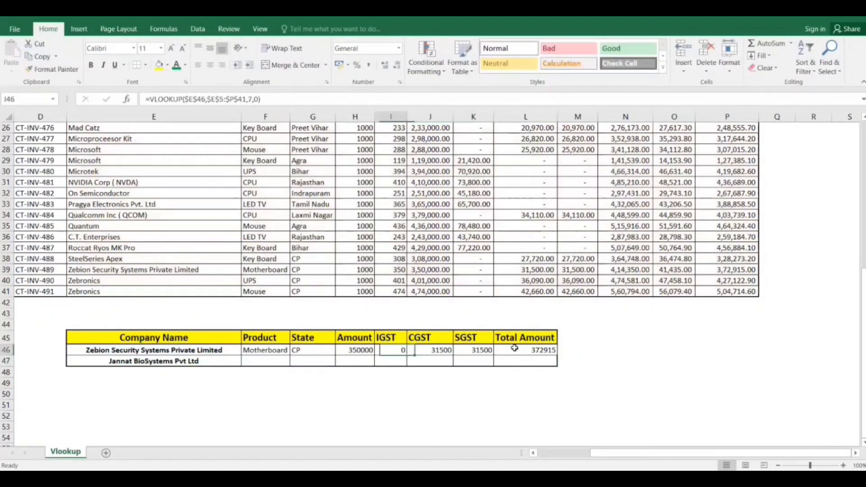
key(Left)
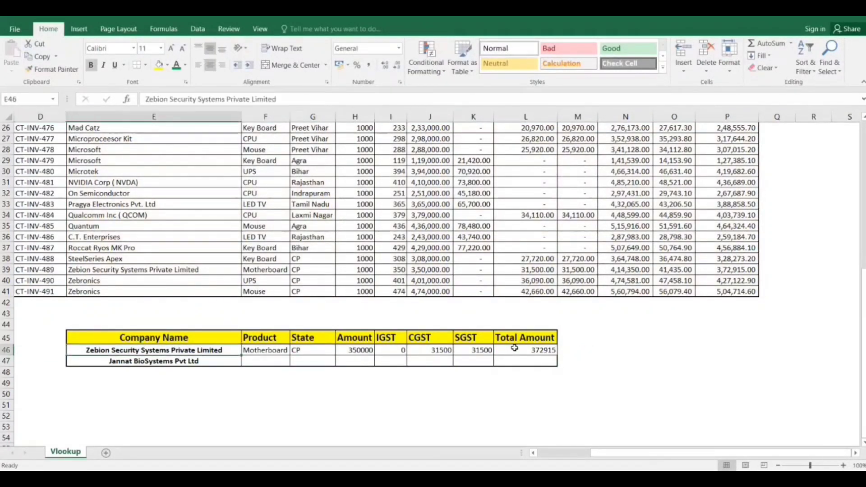
key(ctrl+c)
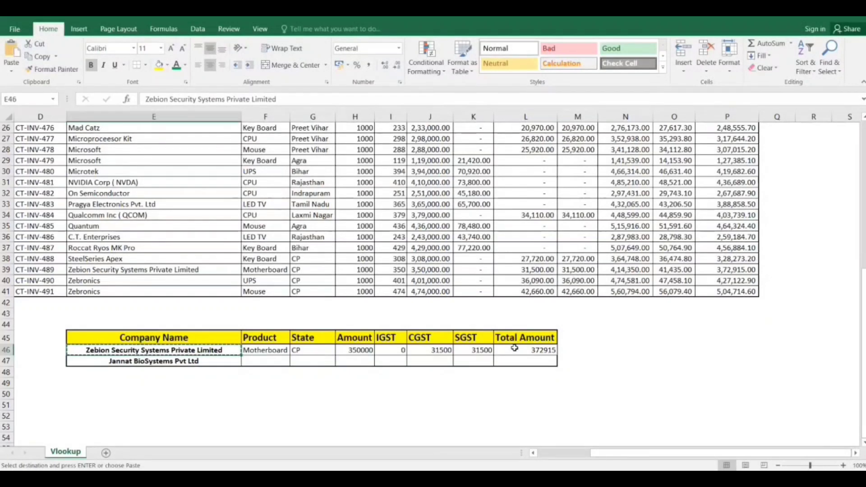
key(ctrl+f)
key(ctrl+v)
key(Return)
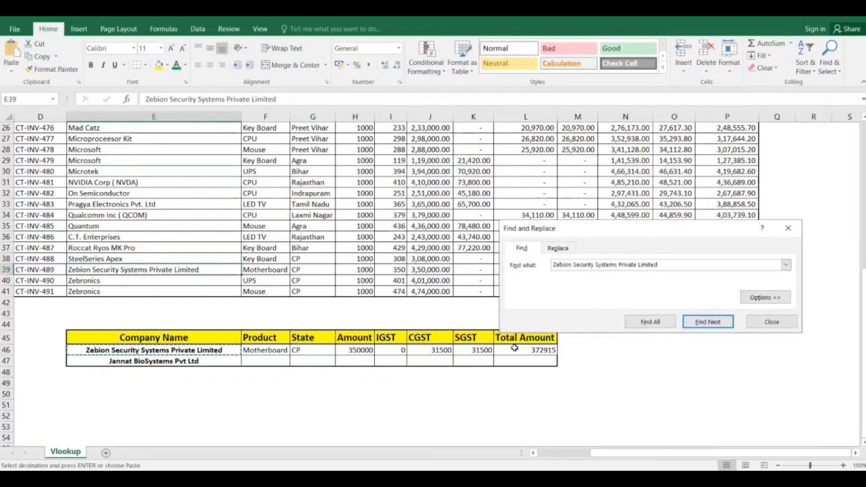
key(Return)
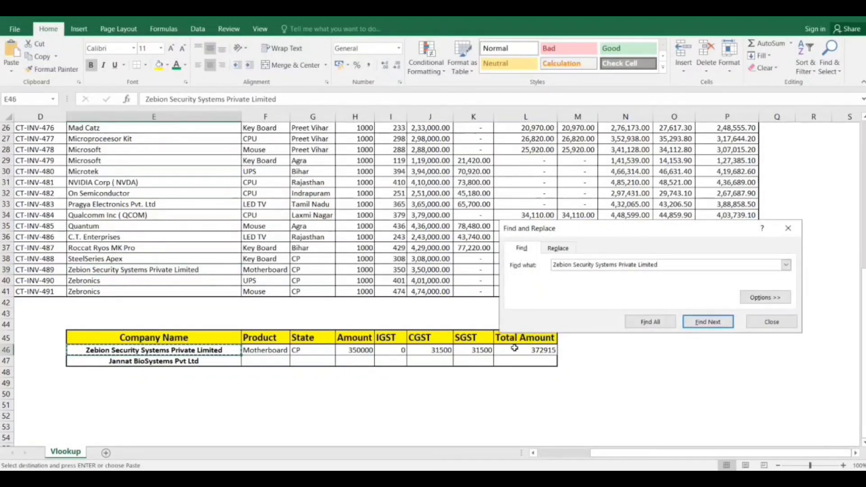
key(Return)
key(Escape)
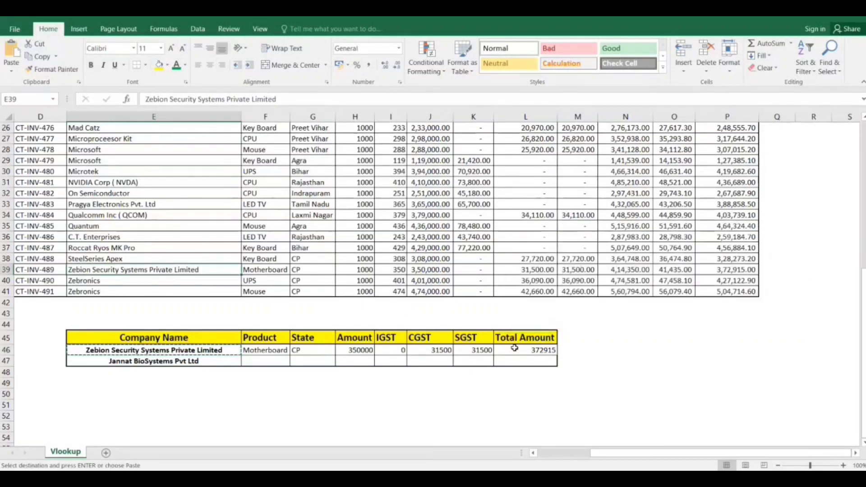
Compare the matching record in row 39 field by field with the lookup results in row 46, through to Total Amount.
key(Right)
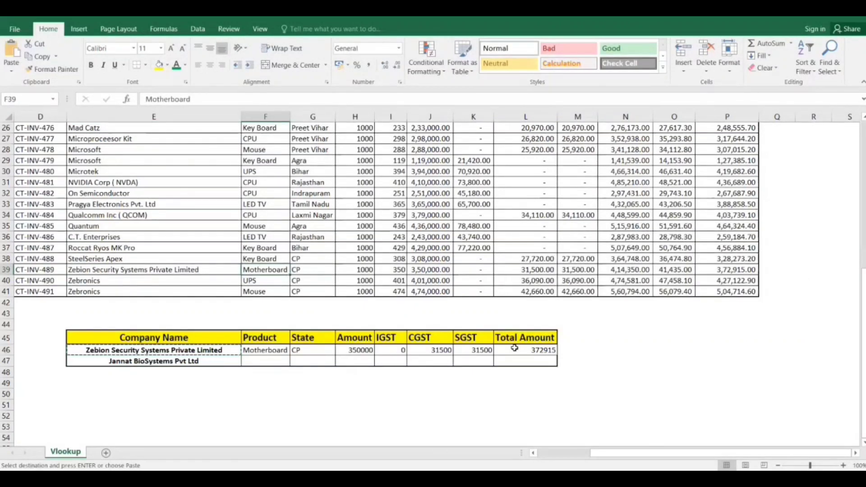
key(Right)
key(Right)
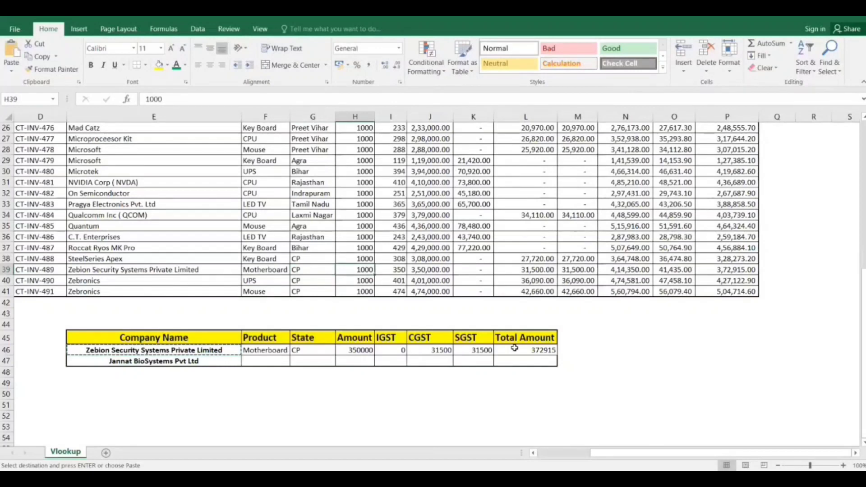
key(Right)
key(Right)
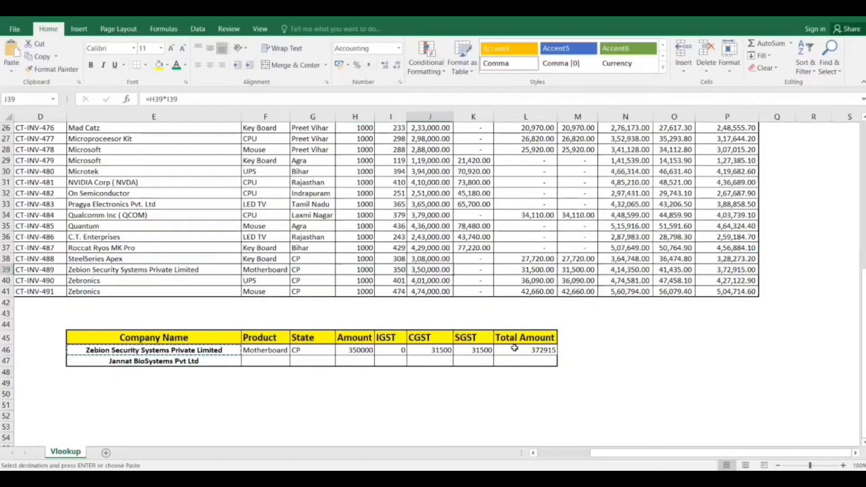
key(Right)
key(Right)
key(Left)
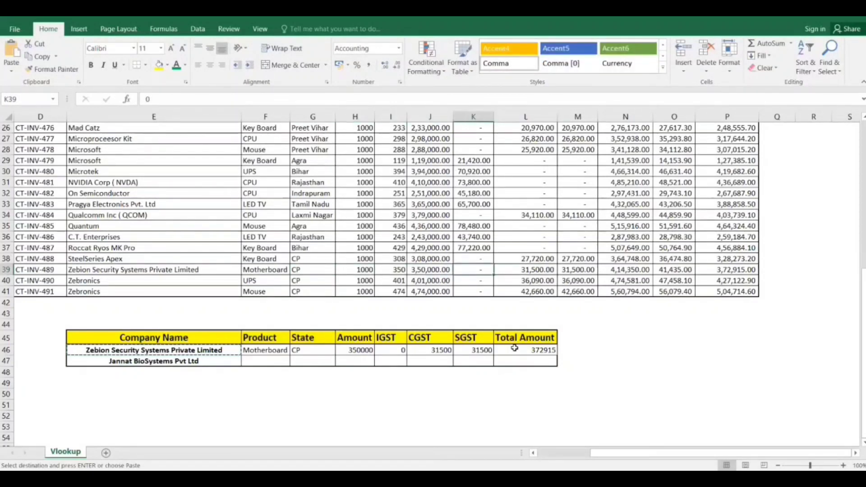
key(Right)
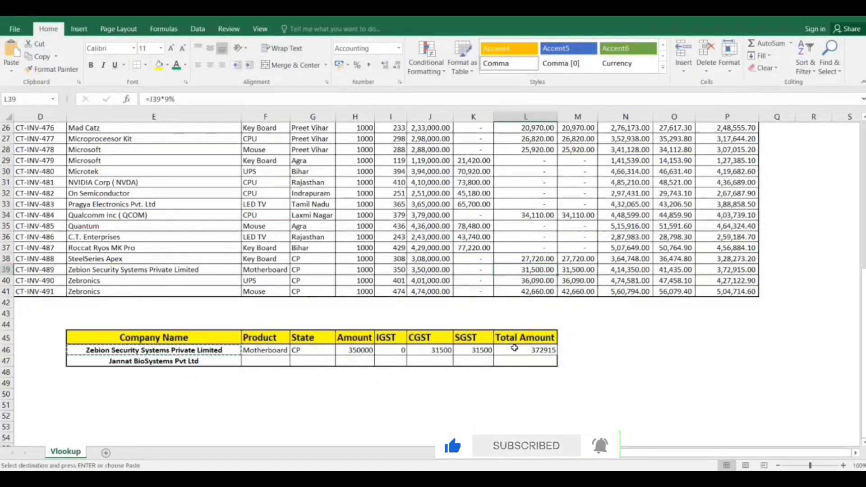
key(Right)
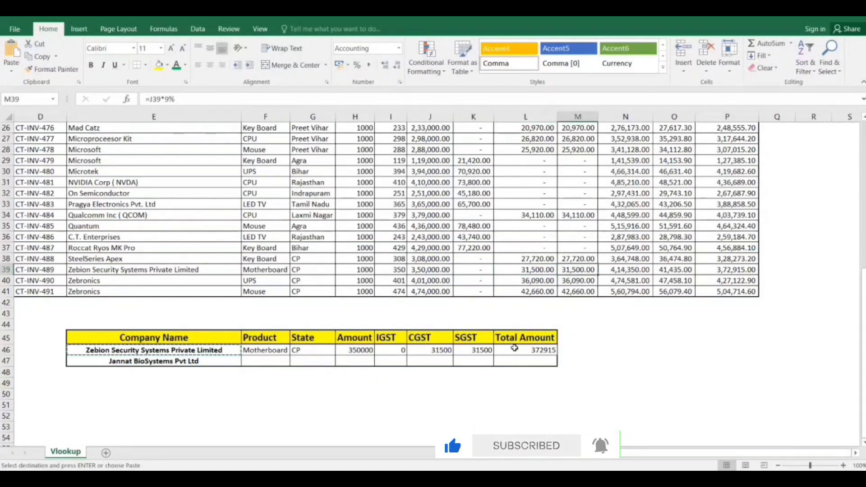
key(Right)
key(Right)
key(Right)
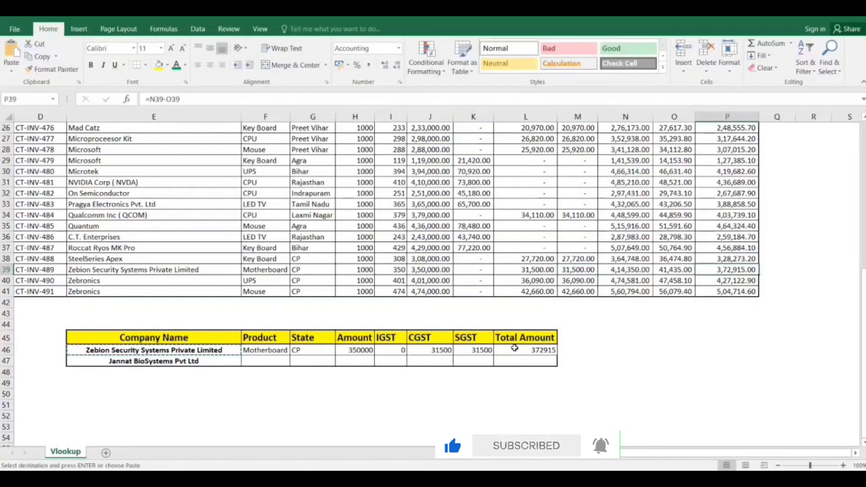
key(Down)
key(Left)
key(Left)
key(Left)
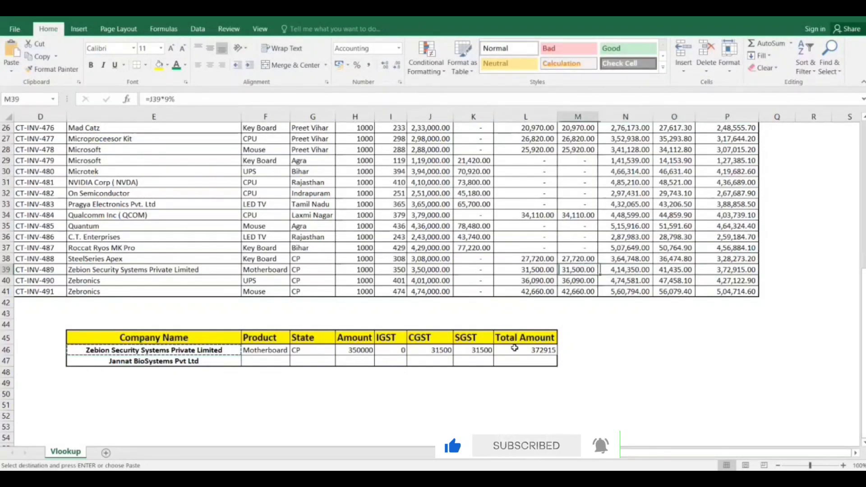
key(Left)
key(Down)
Copy the Product VLOOKUP from F46 into F47 for Jannat BioSystems Pvt Ltd.
key(Down)
key(Down)
key(Down)
key(Down)
key(Down)
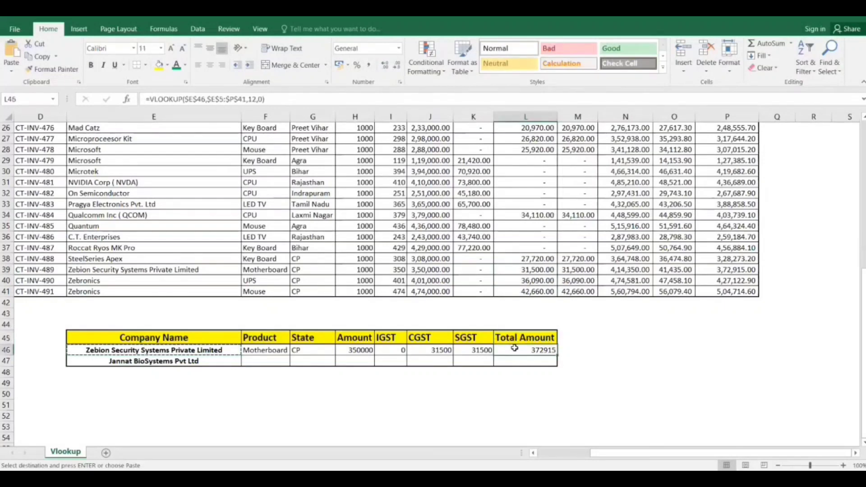
key(Down)
key(Left)
key(Left)
key(Left)
key(Left)
key(Left)
key(Left)
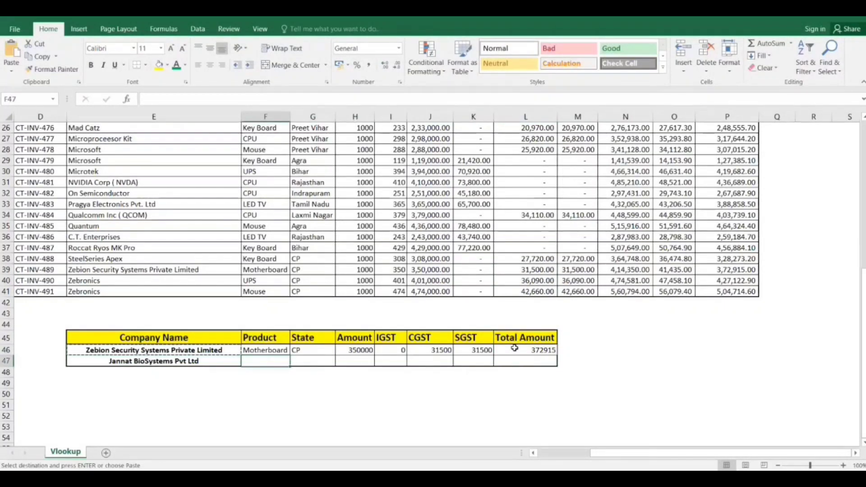
key(Up)
key(Down)
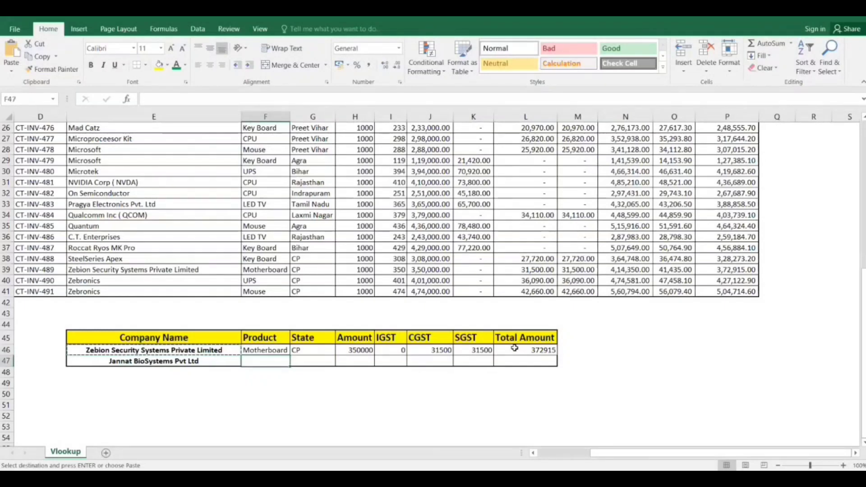
key(Return)
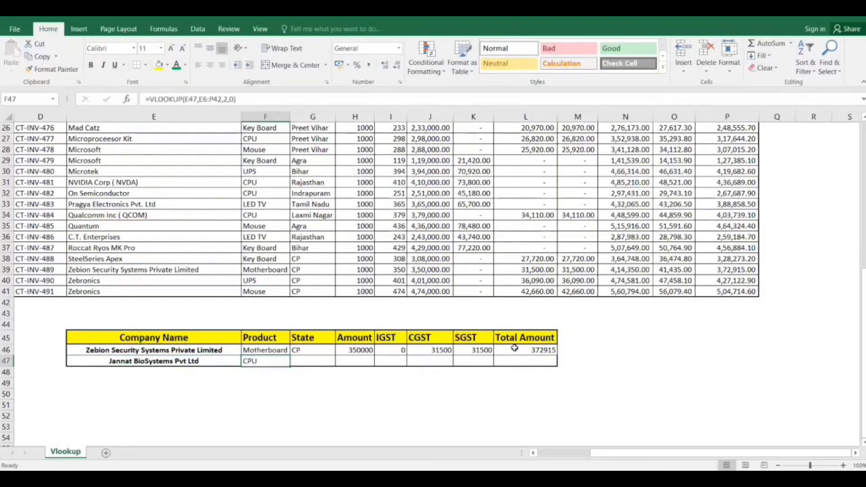
Inspect the lookup value and table range referenced by the VLOOKUP in F47 against the invoice table.
key(Down)
key(Up)
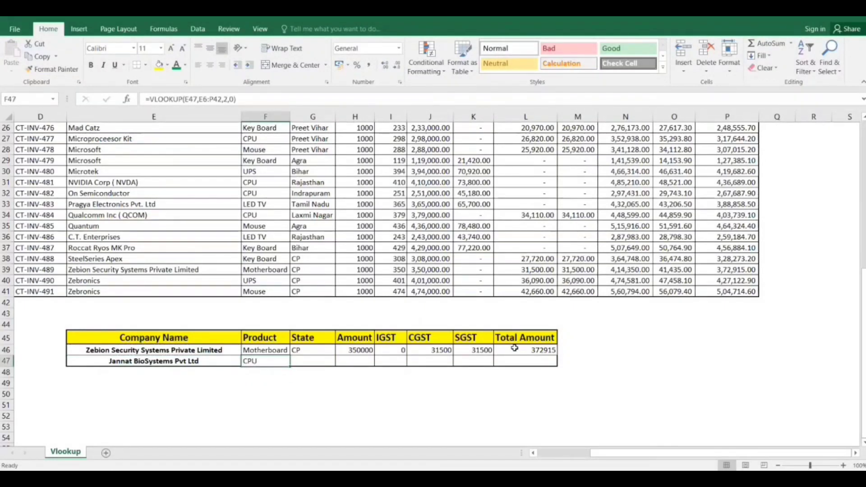
key(F2)
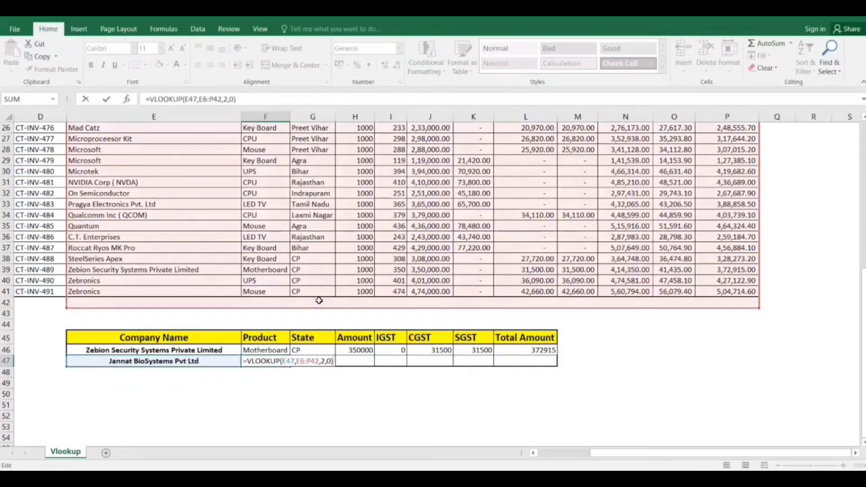
scroll(319, 300, up, 7)
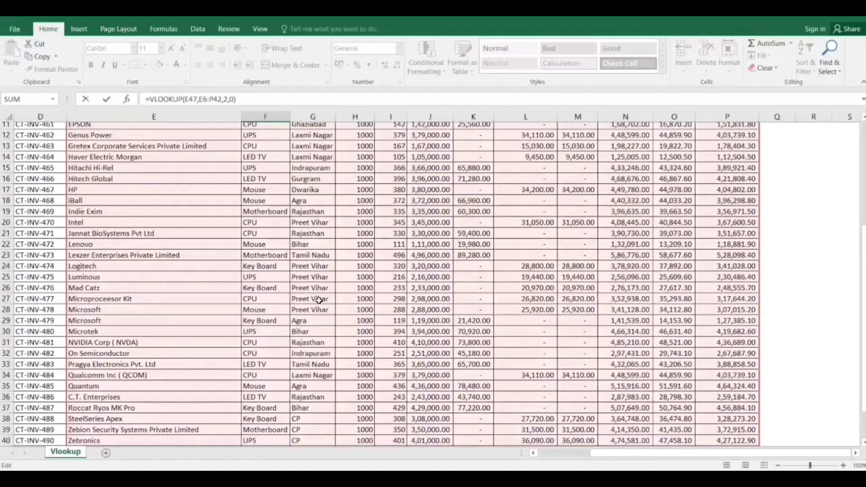
scroll(319, 300, up, 2)
scroll(319, 300, down, 7)
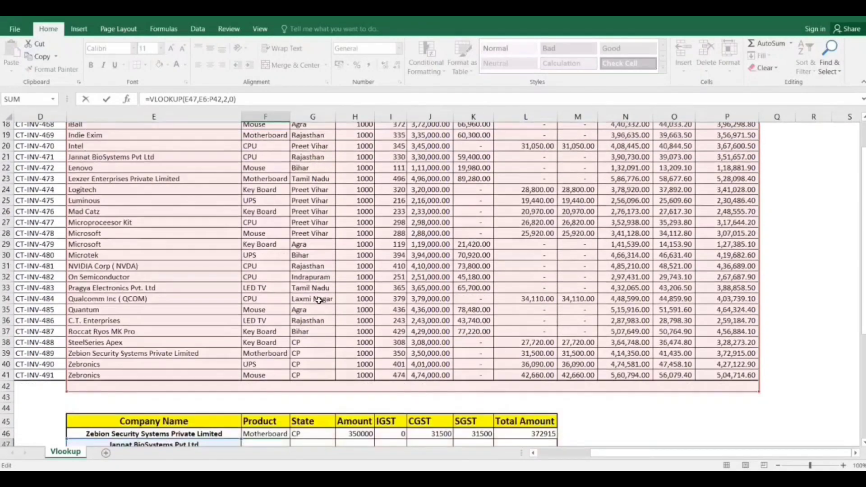
scroll(319, 301, down, 3)
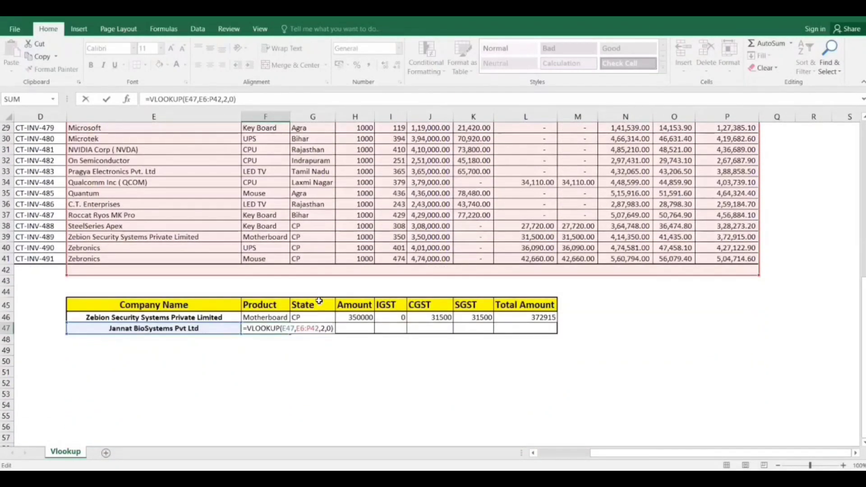
key(Return)
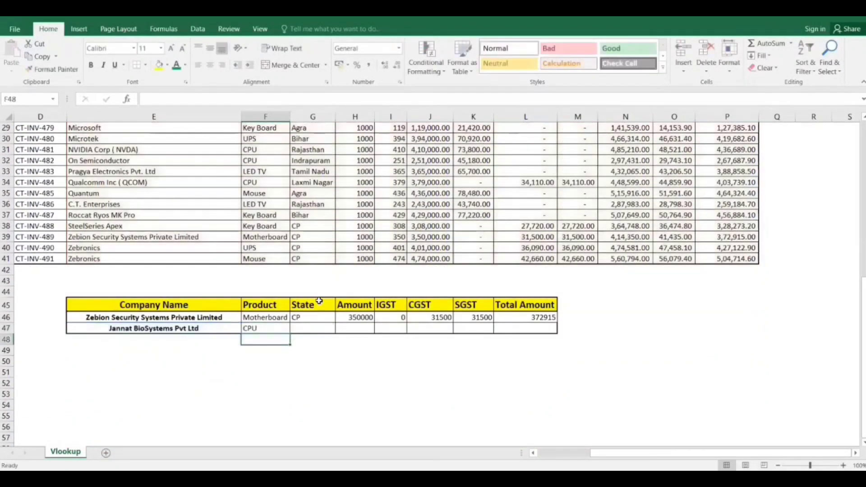
Fill the unlocked Product VLOOKUP from F47 across the row to Total Amount cell L47.
click(266, 326)
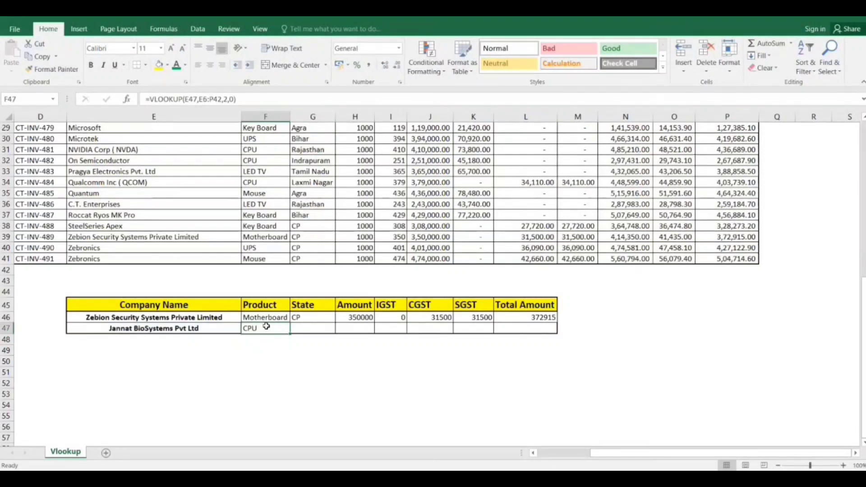
key(shift+Right)
key(shift+Right)
key(shift+Right)
key(shift+Right)
key(shift+Right)
key(shift+Right)
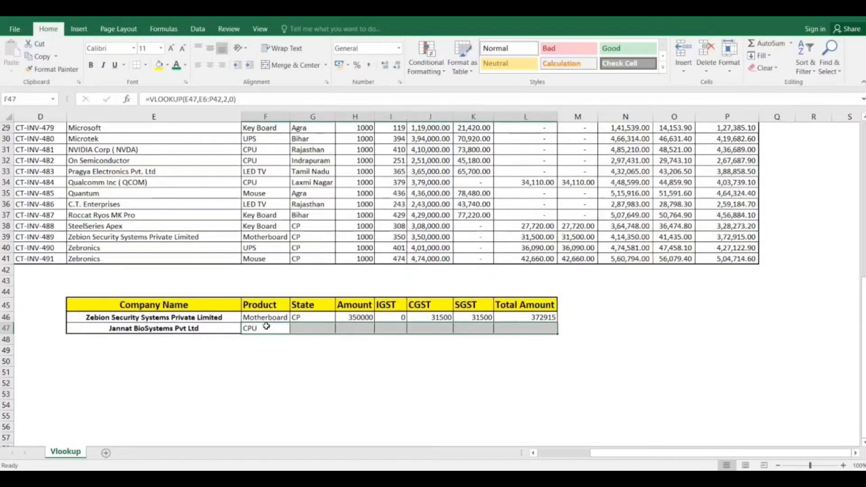
key(ctrl+r)
key(Right)
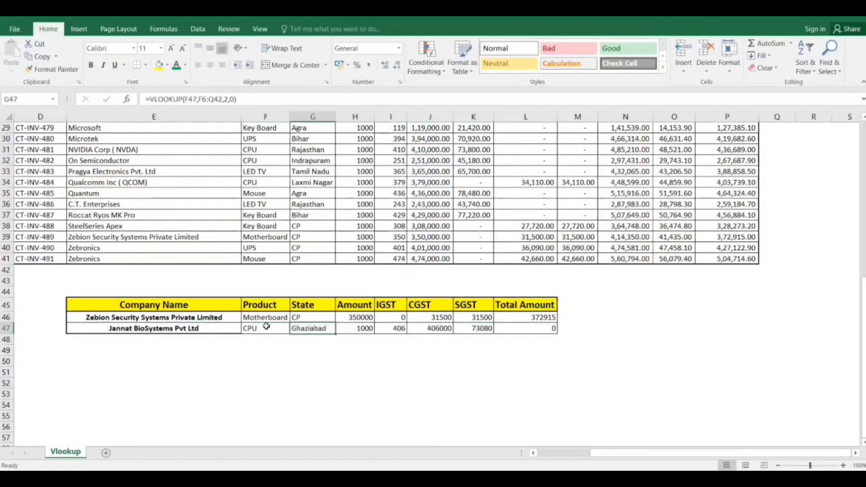
Examine the cell references in the filled State, Amount and IGST formulas of row 47.
key(Left)
key(Right)
key(Right)
key(Right)
key(Right)
key(Right)
key(Right)
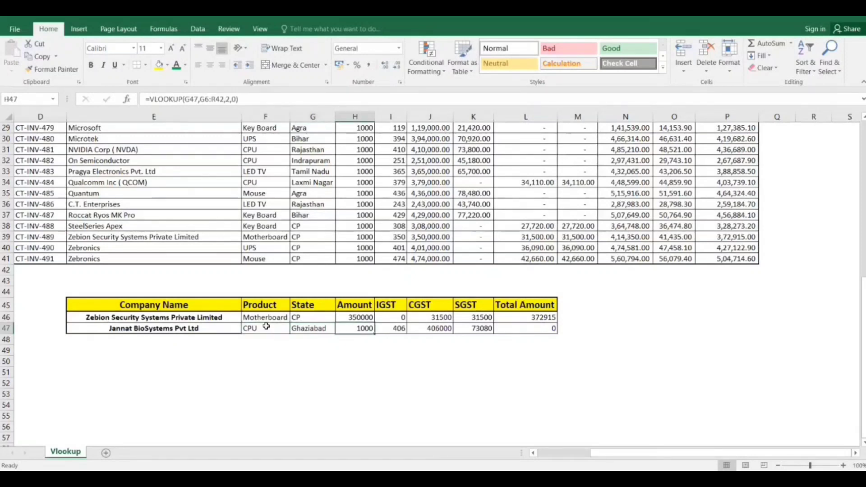
key(Left)
key(Left)
key(Left)
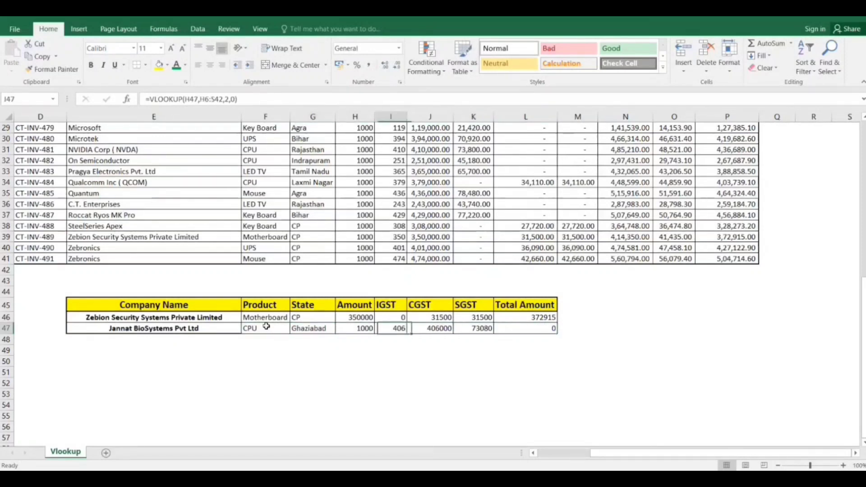
key(Left)
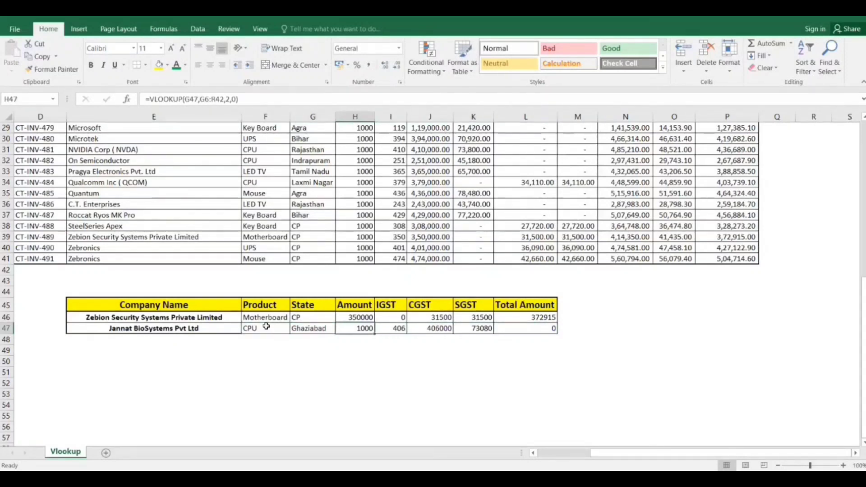
key(Right)
key(Left)
key(Left)
key(Left)
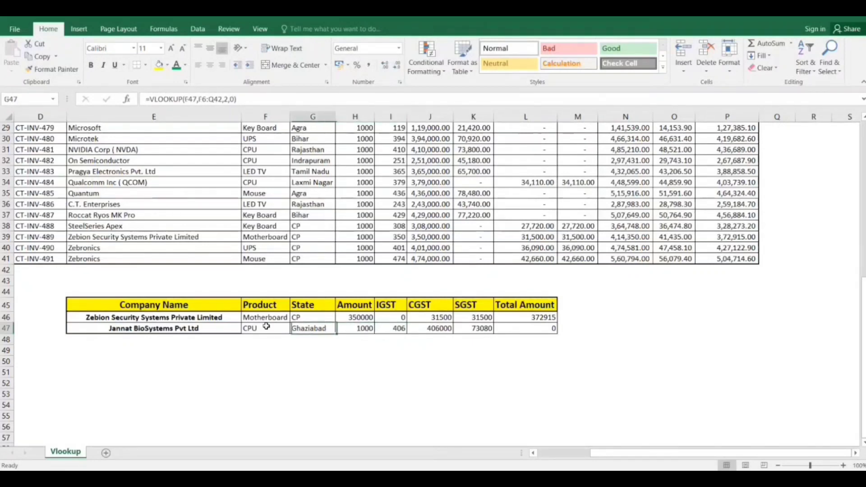
key(Right)
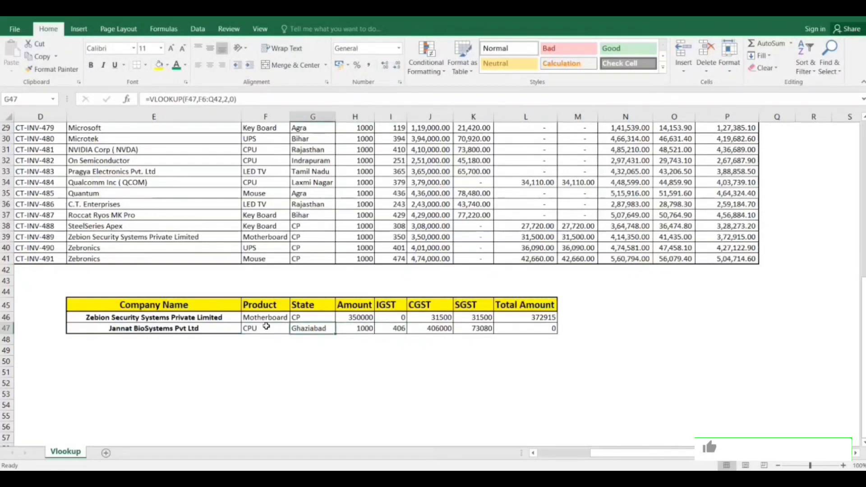
Copy the company name from E47 and find its matching record in the invoice table.
key(Left)
key(Left)
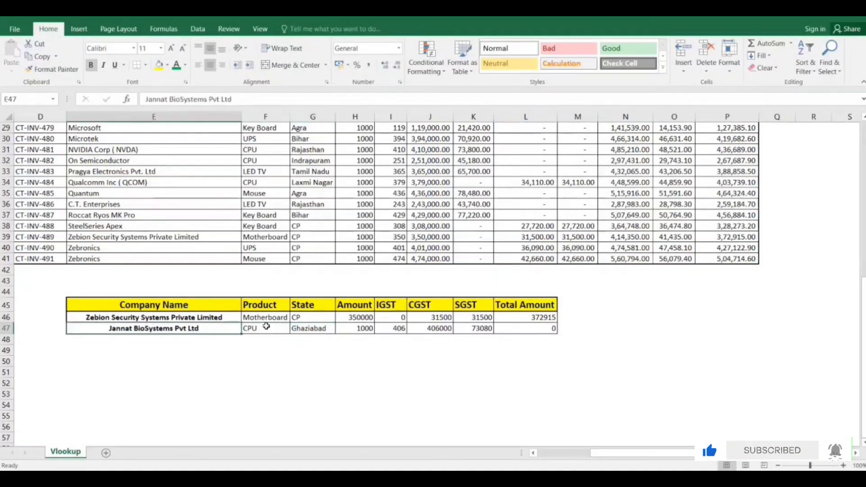
key(ctrl+c)
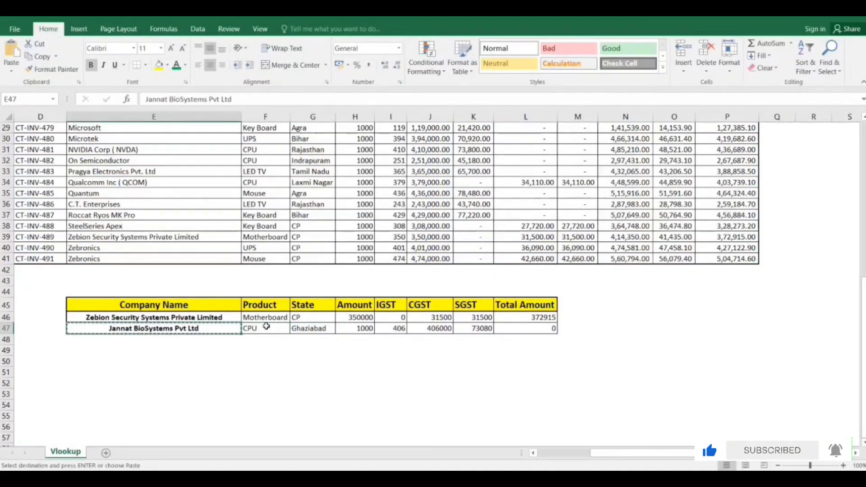
key(ctrl+f)
key(ctrl+v)
key(Return)
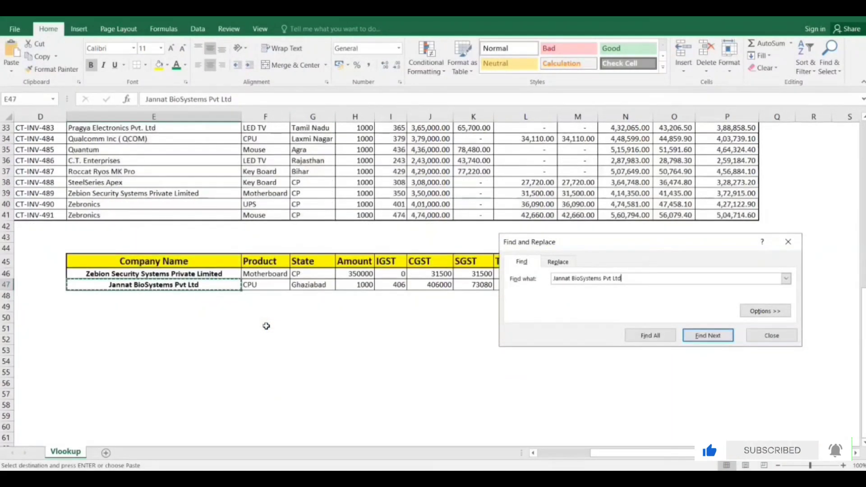
scroll(266, 325, up, 4)
key(Escape)
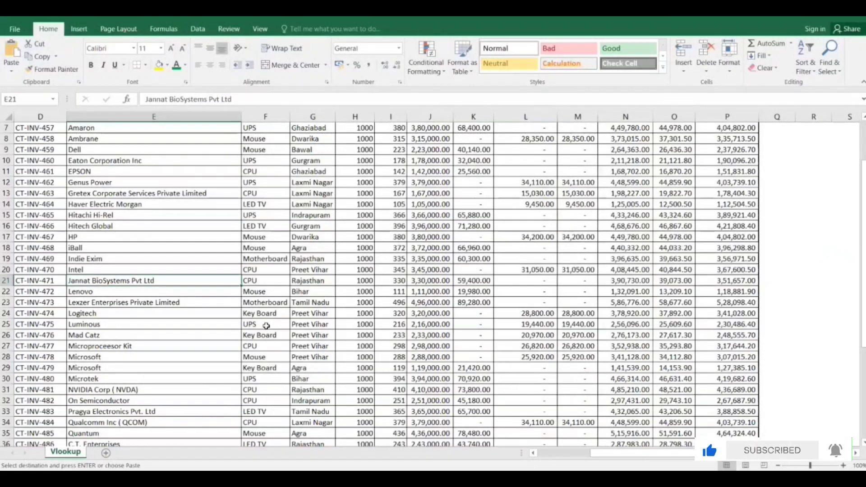
Compare the matching record's product and state in row 21 with the lookup results in F47 and G47.
key(Right)
key(Right)
key(ctrl+Down)
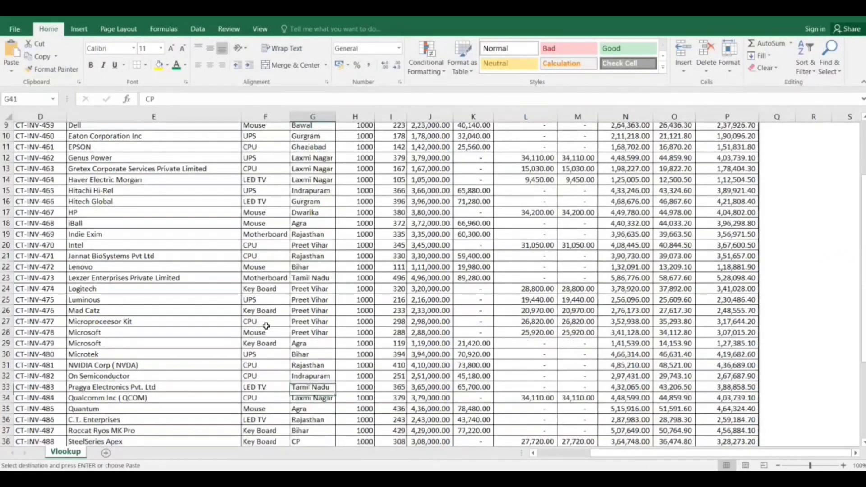
key(ctrl+Down)
key(Down)
key(Down)
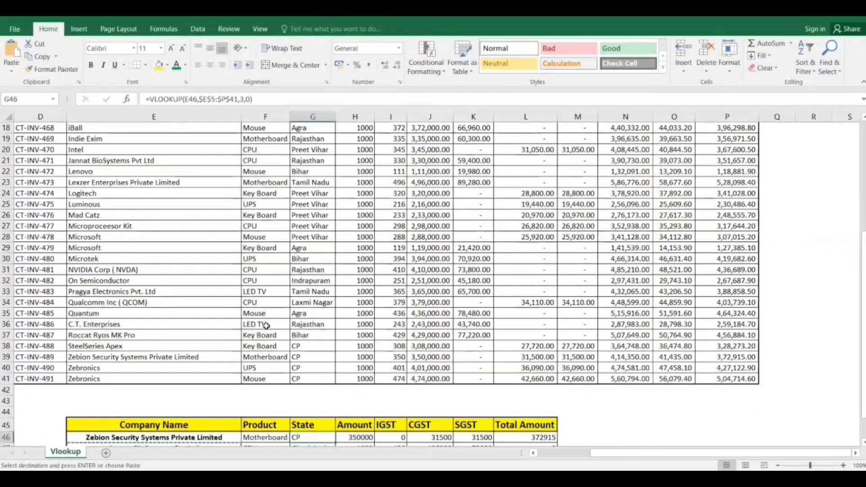
key(Left)
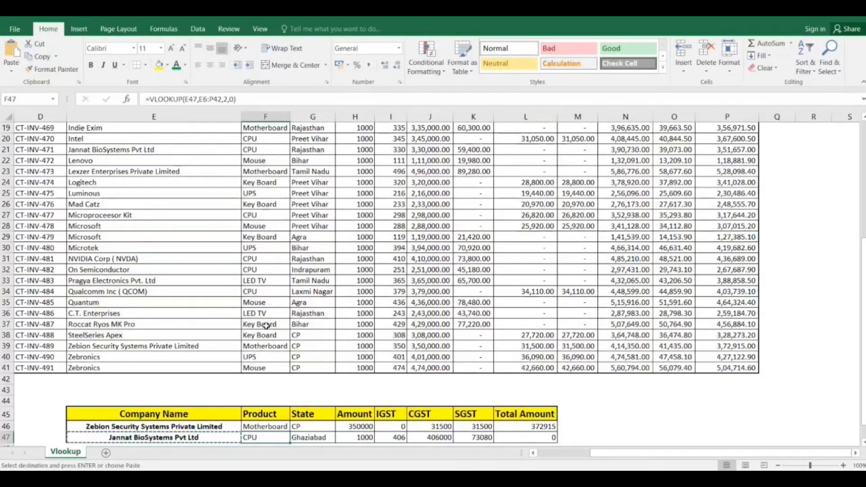
key(Right)
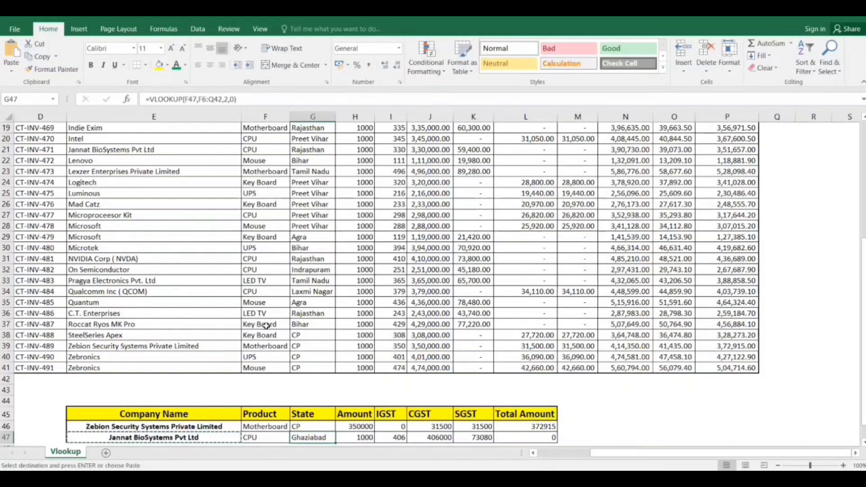
scroll(266, 325, down, 1)
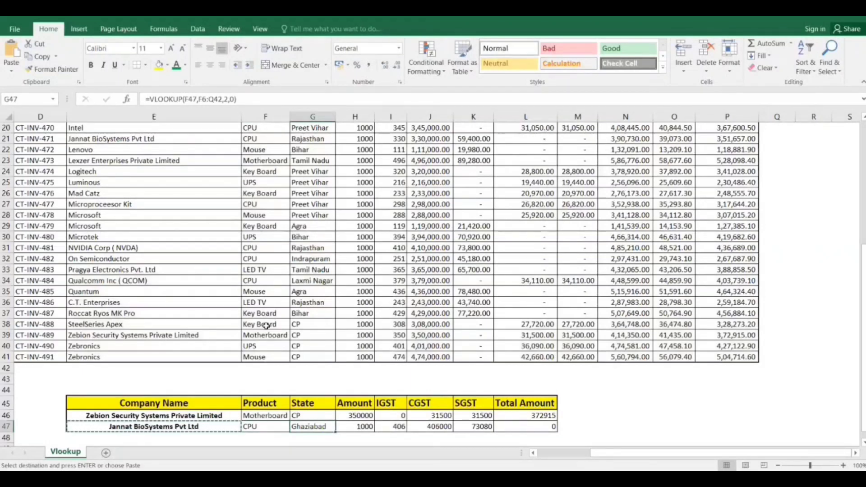
Replace the table array in F47's Product VLOOKUP with the locked invoice table range $E$5:$P$41.
key(Left)
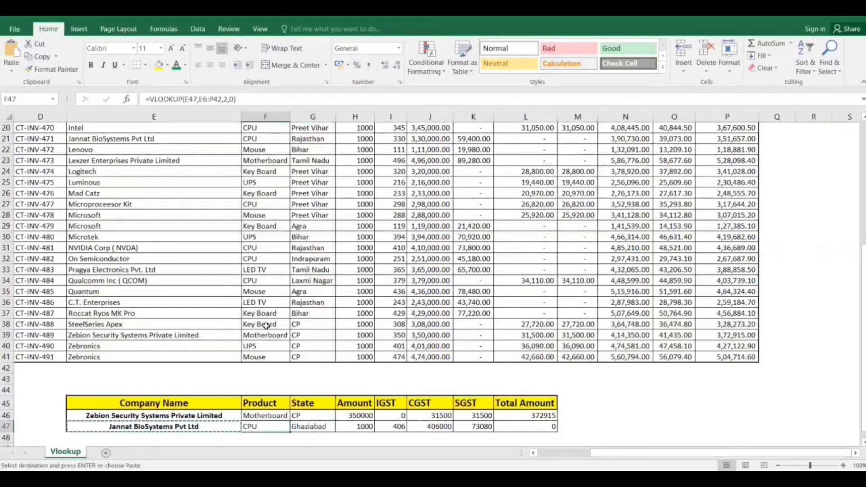
key(F2)
key(Left)
key(Left)
key(Left)
key(Left)
key(Left)
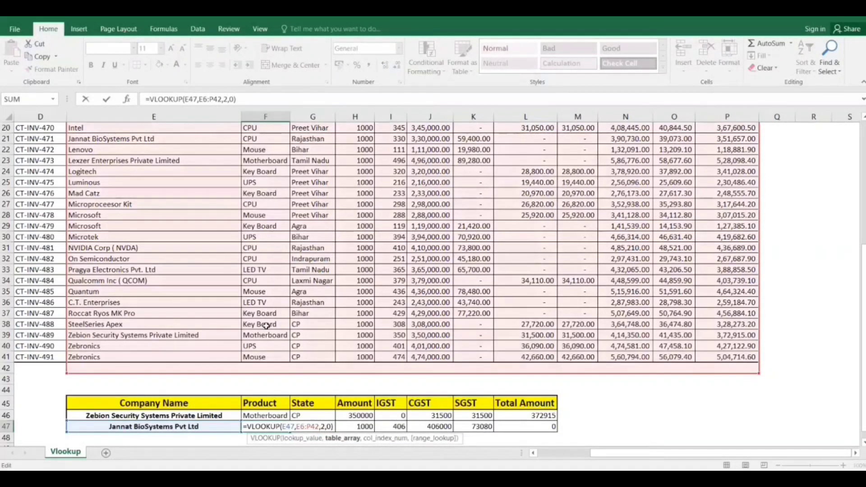
key(BackSpace)
key(BackSpace)
key(BackSpace)
key(BackSpace)
key(BackSpace)
key(BackSpace)
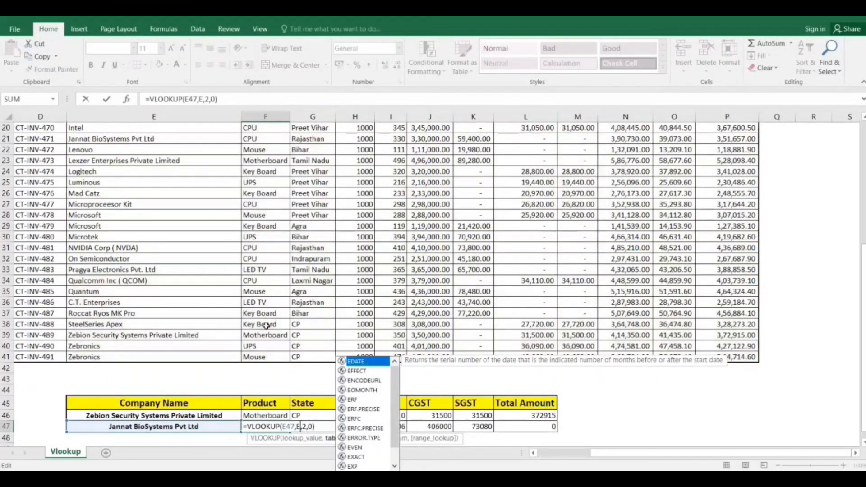
click(179, 196)
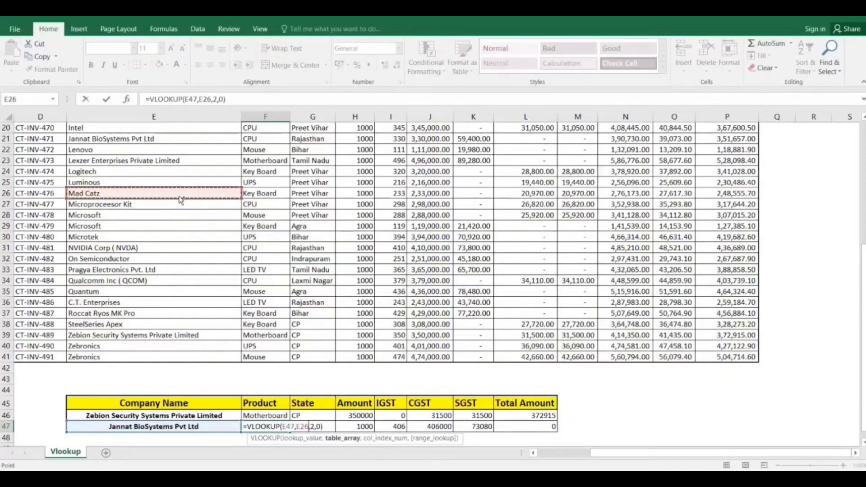
key(ctrl+Up)
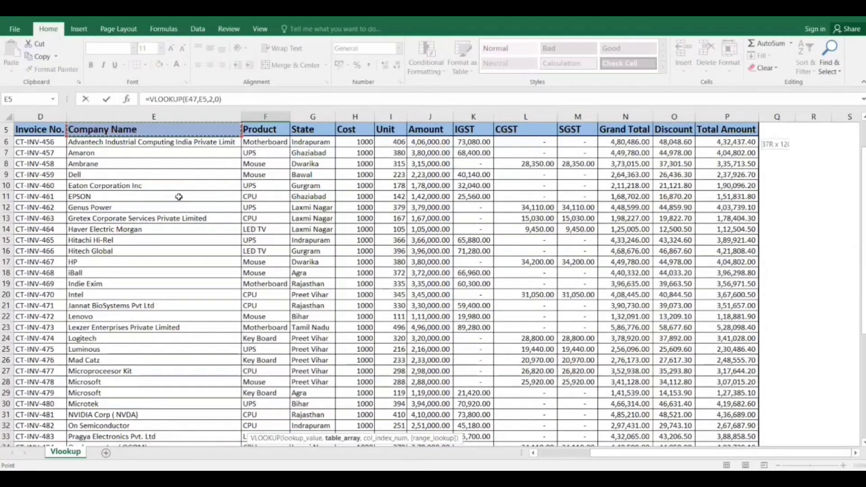
key(ctrl+shift+Right)
key(ctrl+shift+Down)
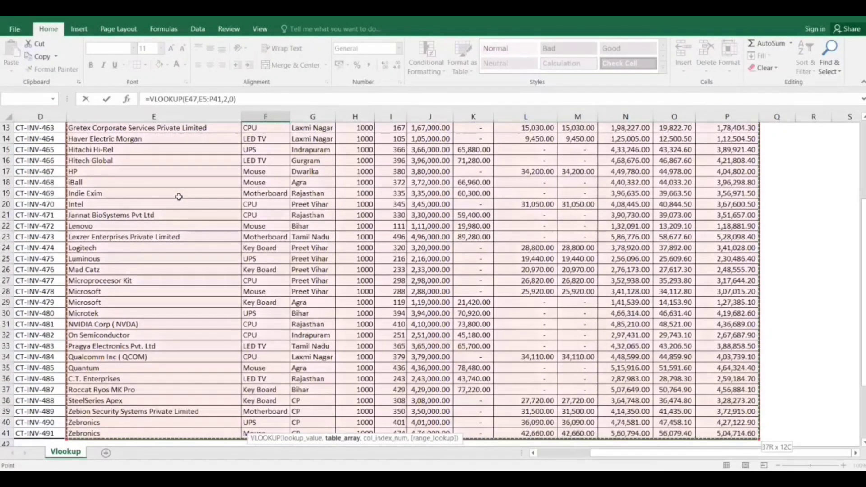
key(F4)
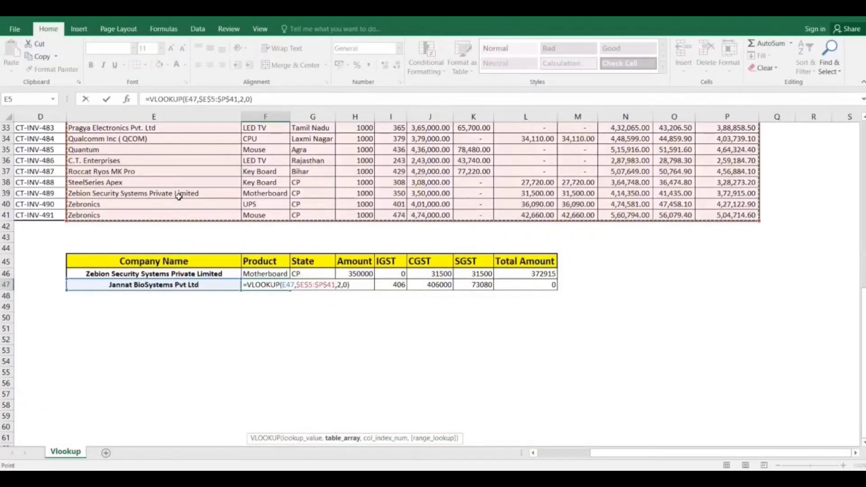
key(Return)
Lock the lookup value in F47's Product VLOOKUP as $E$47.
key(Up)
key(F2)
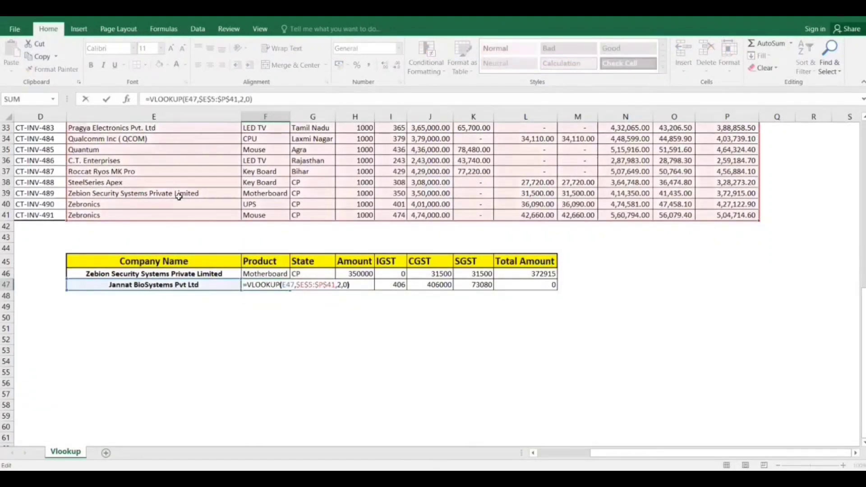
key(Left)
key(Left)
key(Left)
key(Left)
key(Left)
key(Left)
key(Left)
key(Left)
key(Left)
key(Left)
key(Left)
key(Left)
key(Left)
key(Left)
key(Left)
key(Left)
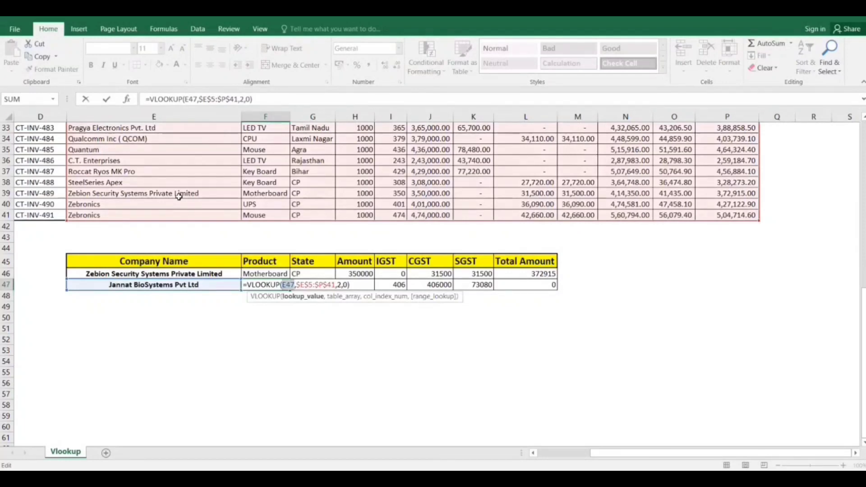
key(F4)
key(Return)
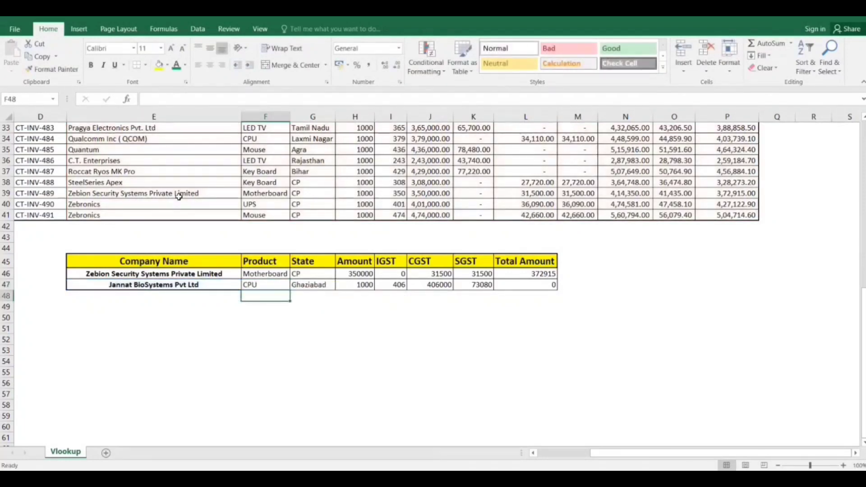
Fill the row 46 lookup formulas down into F47:L47.
key(Up)
key(ctrl+shift+Right)
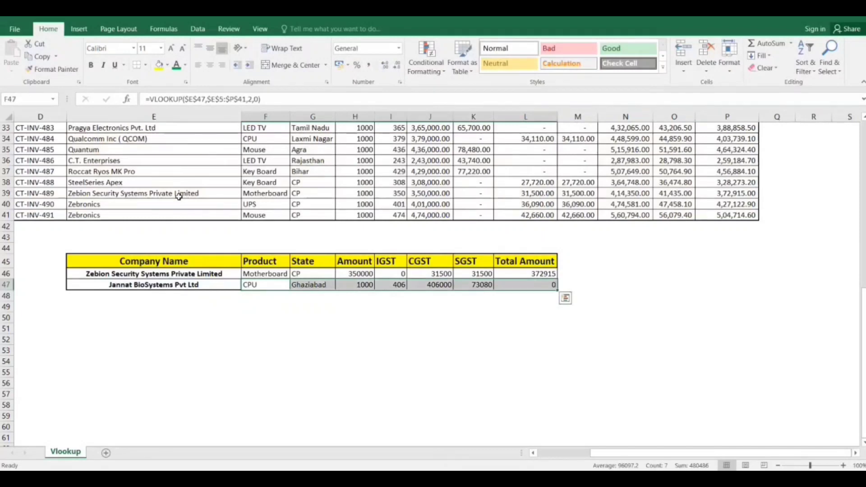
key(ctrl+d)
key(ctrl+q)
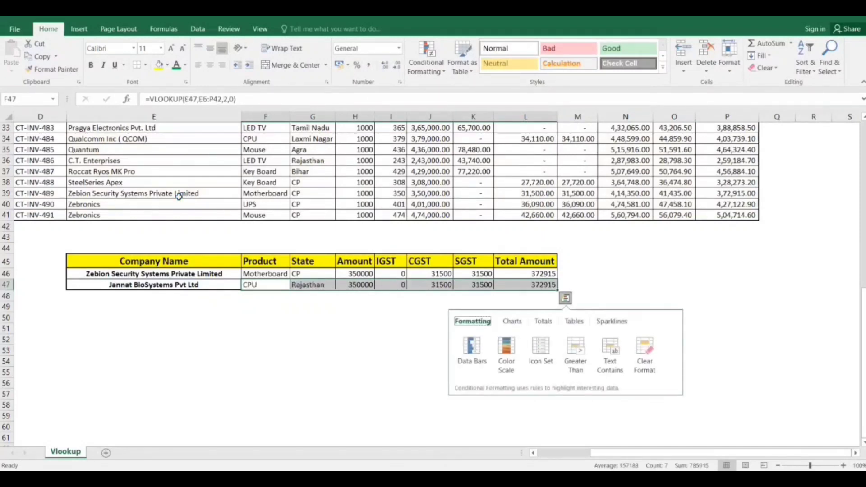
key(Left)
key(Escape)
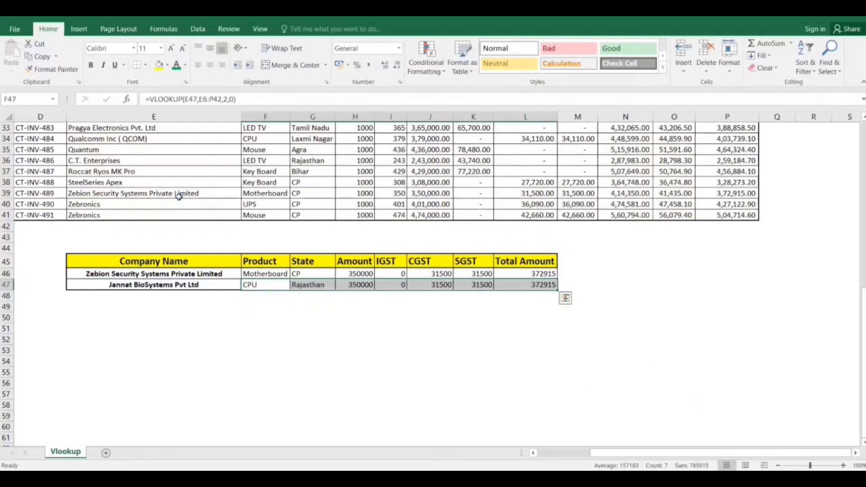
Examine the State and Amount formulas in G47 and H47 and compare them with the company's record in row 21.
key(Left)
key(Right)
key(Right)
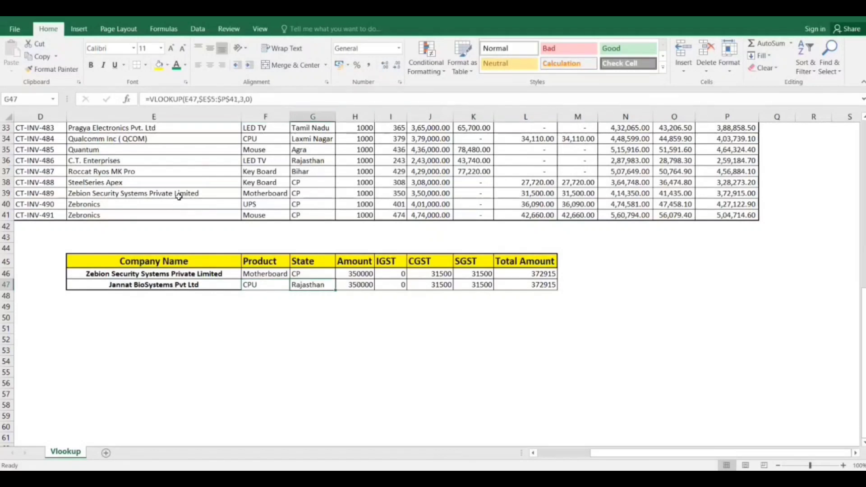
key(Right)
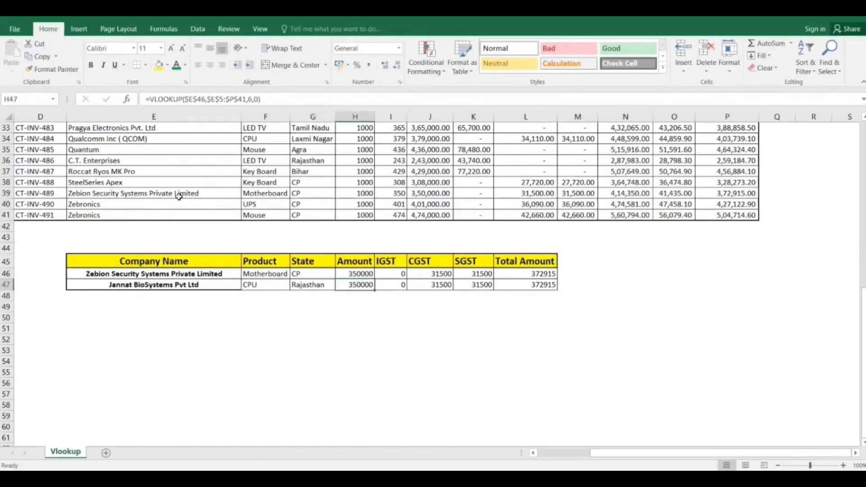
scroll(179, 196, up, 5)
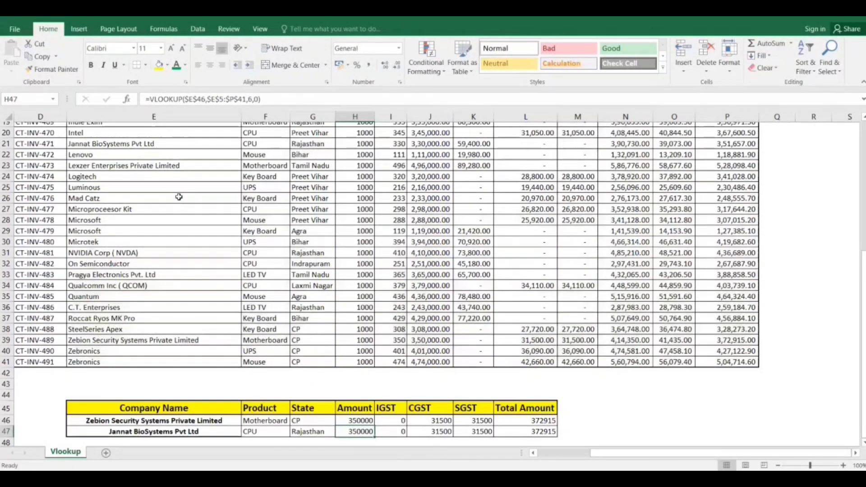
scroll(179, 196, down, 1)
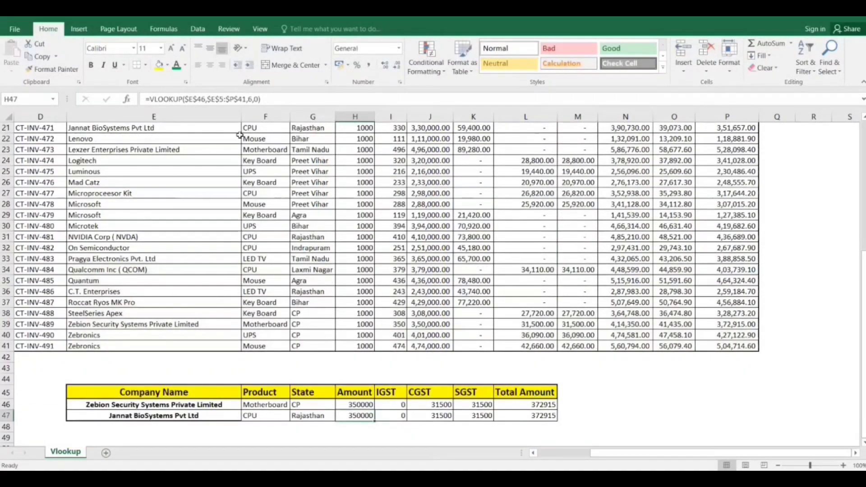
click(362, 129)
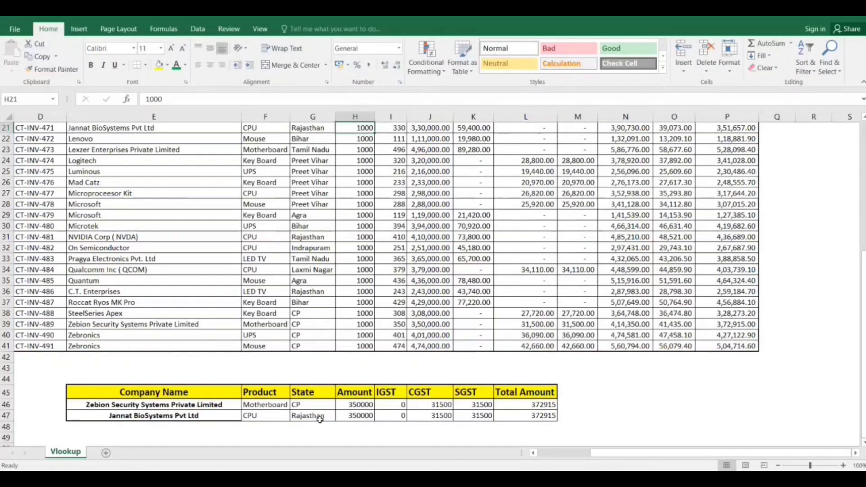
click(349, 417)
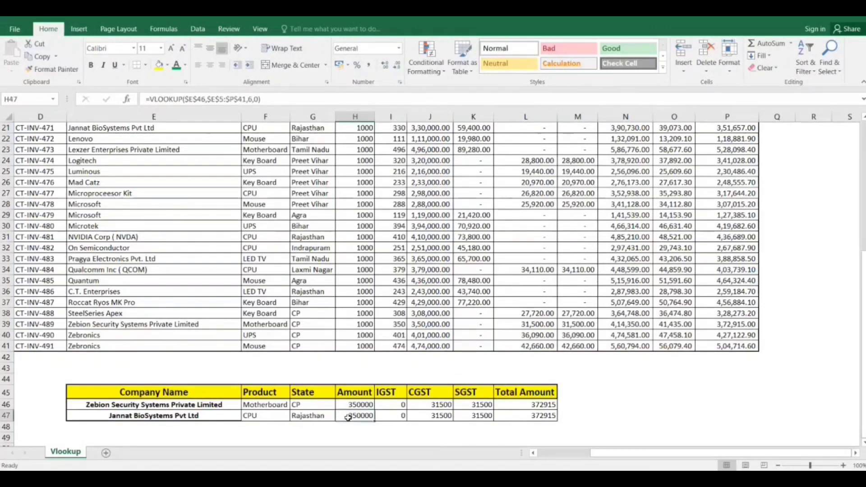
Locate Jannat BioSystems Pvt Ltd in the invoice table and check its amount in J21 against the lookup table.
scroll(347, 415, up, 7)
scroll(122, 386, down, 2)
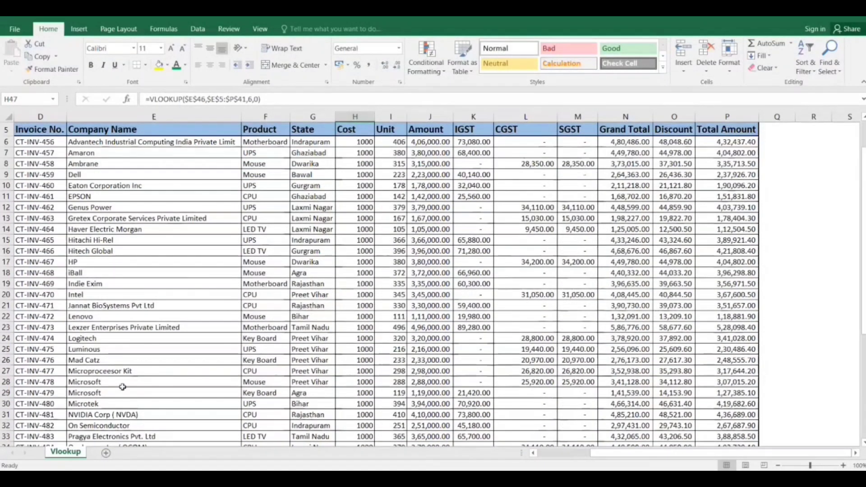
click(130, 305)
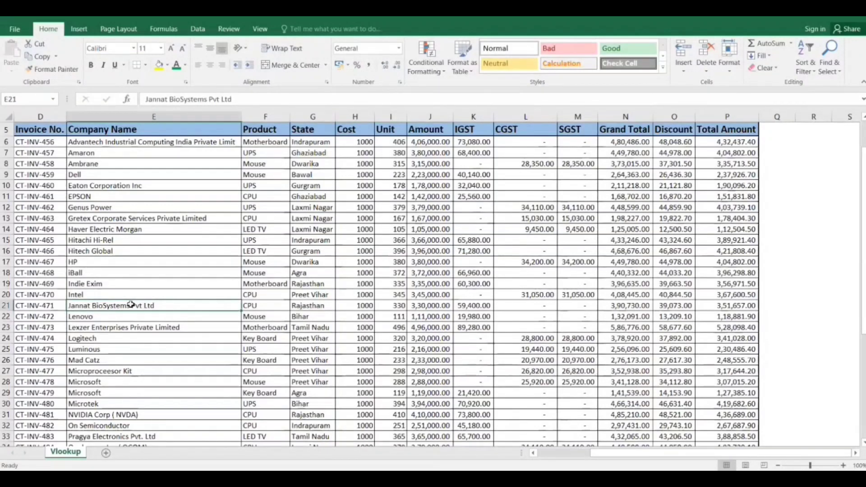
scroll(130, 306, down, 6)
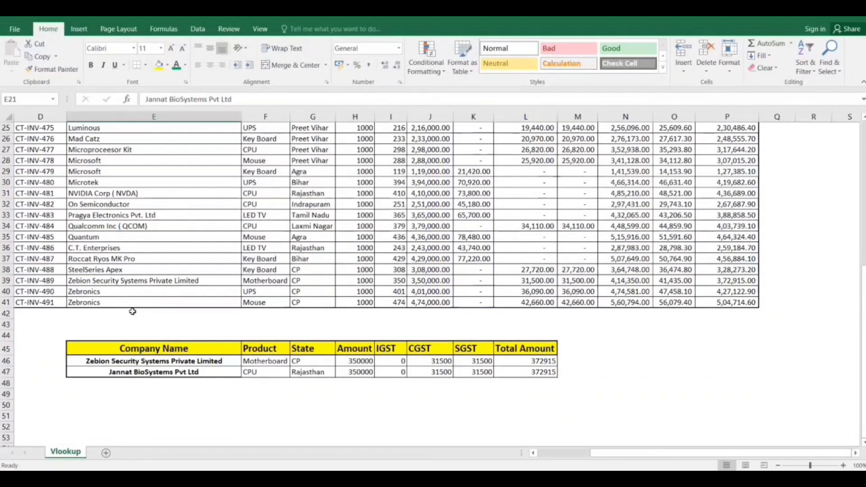
scroll(132, 311, up, 3)
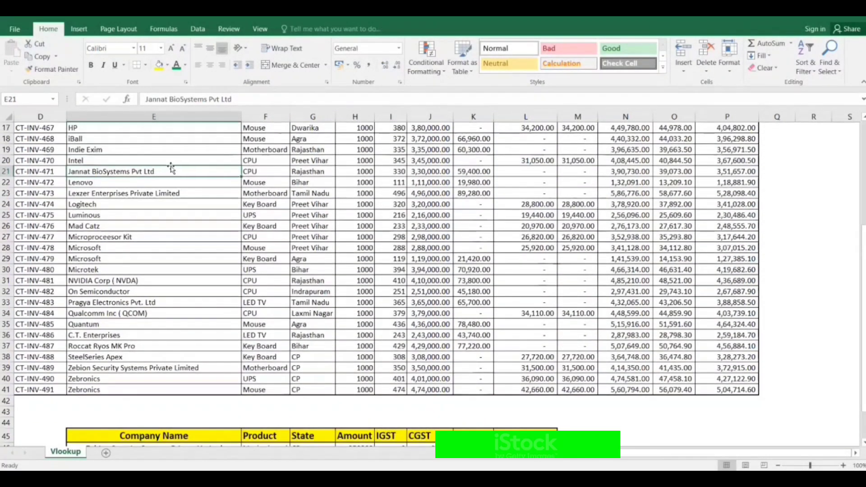
click(419, 171)
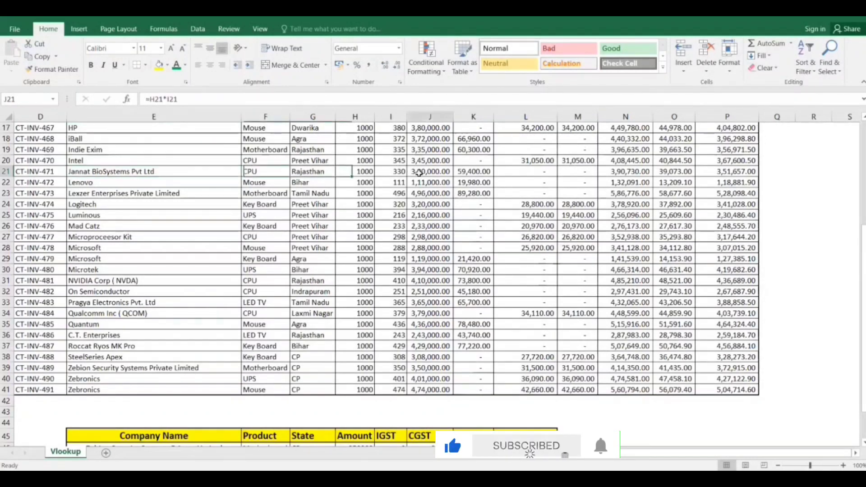
scroll(419, 173, up, 1)
scroll(419, 173, up, 5)
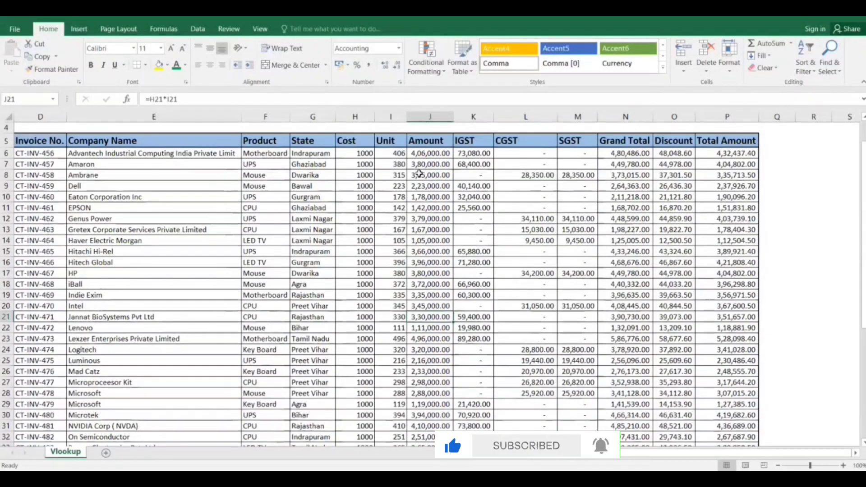
scroll(419, 174, down, 5)
scroll(419, 174, down, 4)
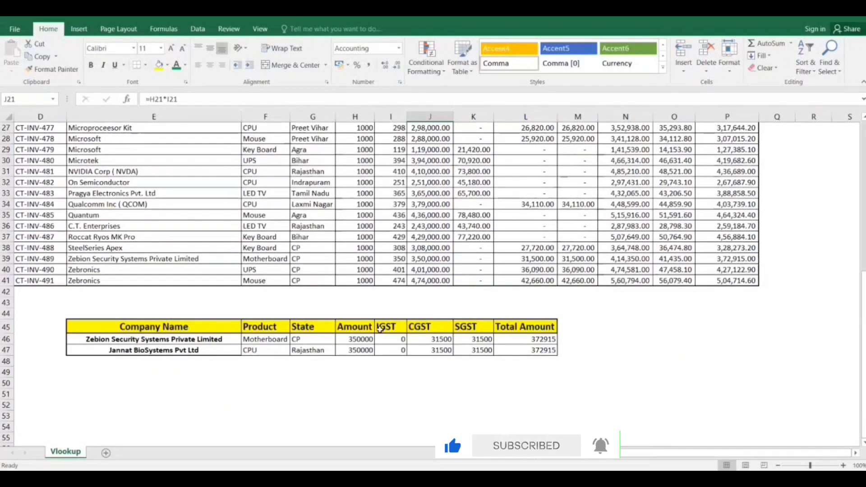
Examine which lookup cell the Amount, IGST and CGST formulas in row 47 refer to.
click(369, 350)
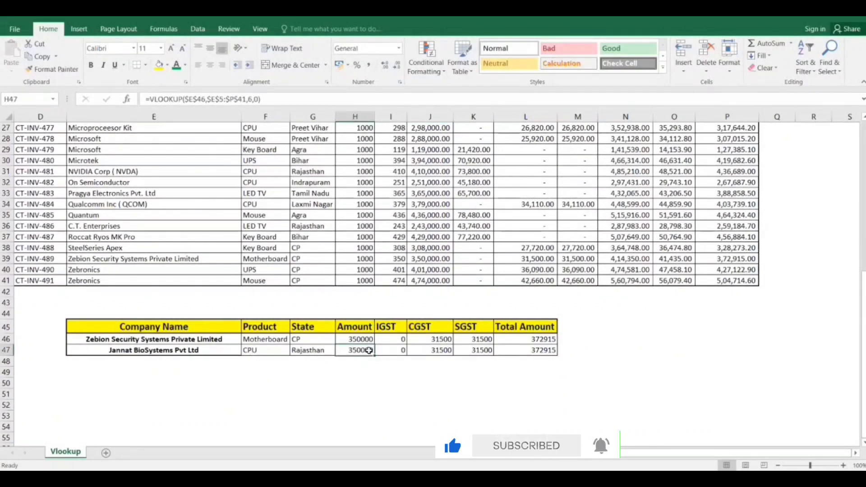
double_click(369, 350)
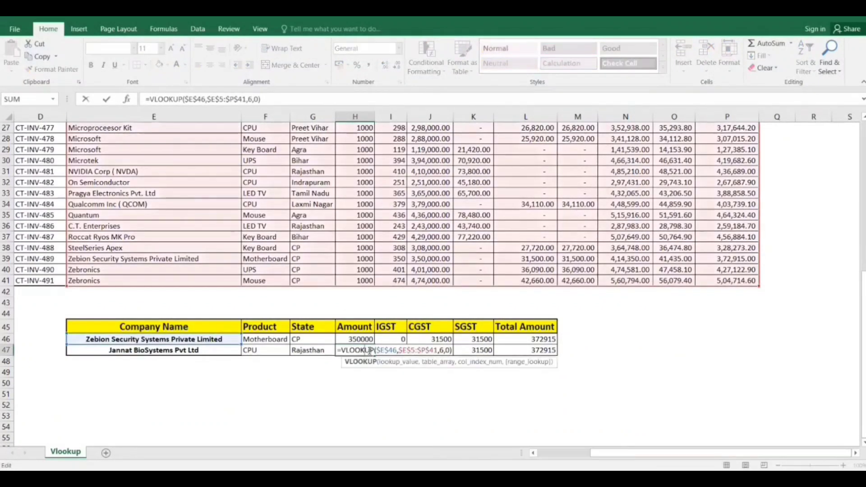
key(Left)
key(Left)
key(Left)
key(Left)
key(Left)
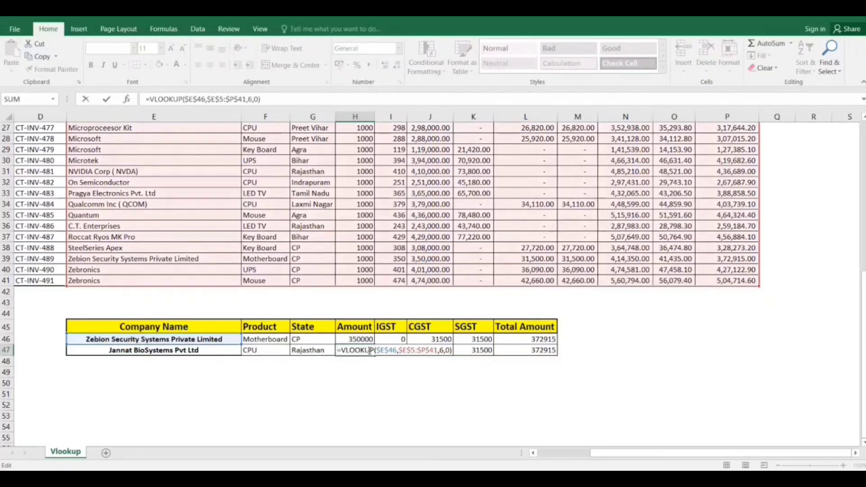
click(369, 350)
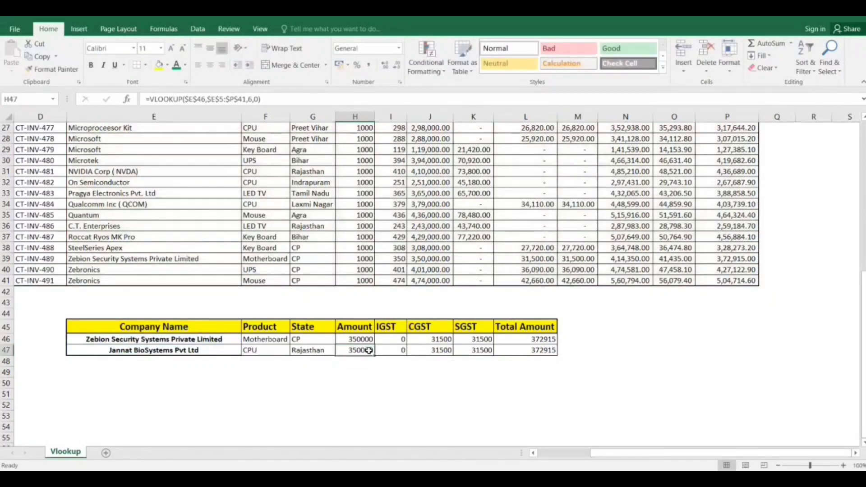
key(Right)
key(Right)
key(Right)
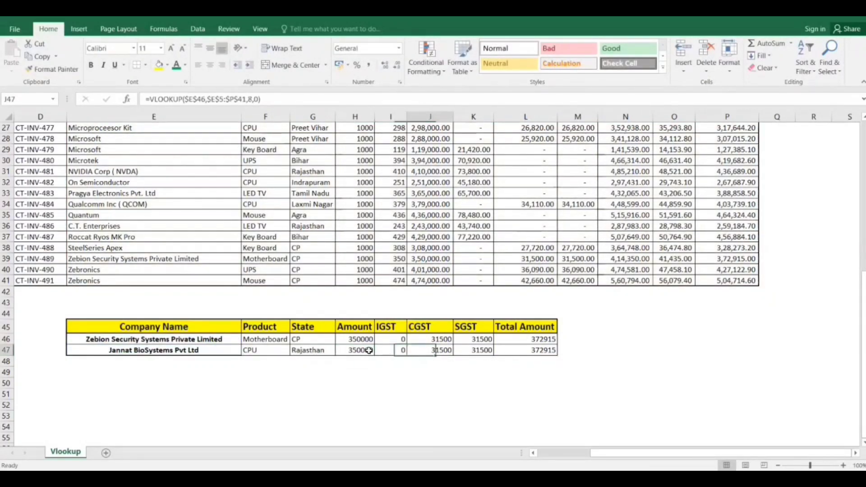
key(Left)
key(Left)
key(Left)
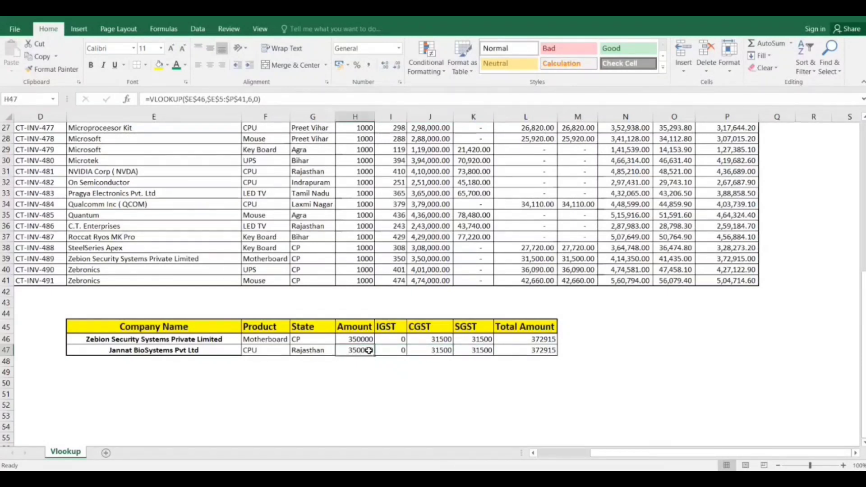
Change the lookup value of the Amount formula in H47 to E47, the row's own company name.
double_click(369, 350)
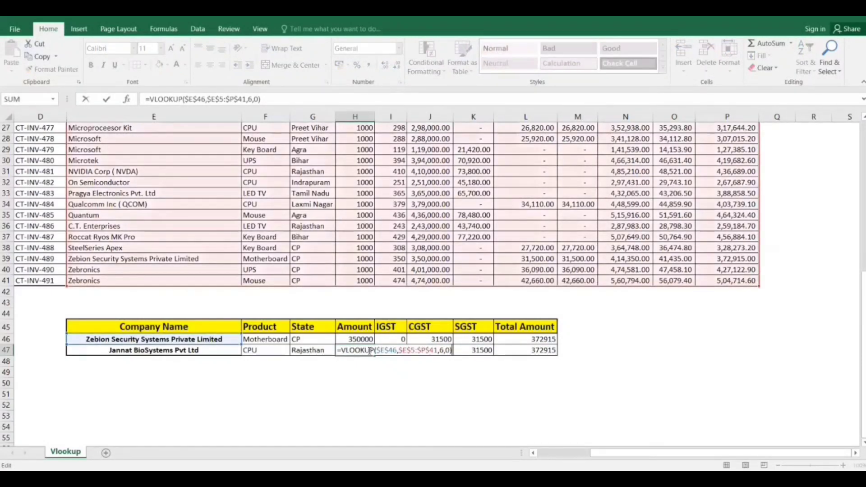
click(397, 351)
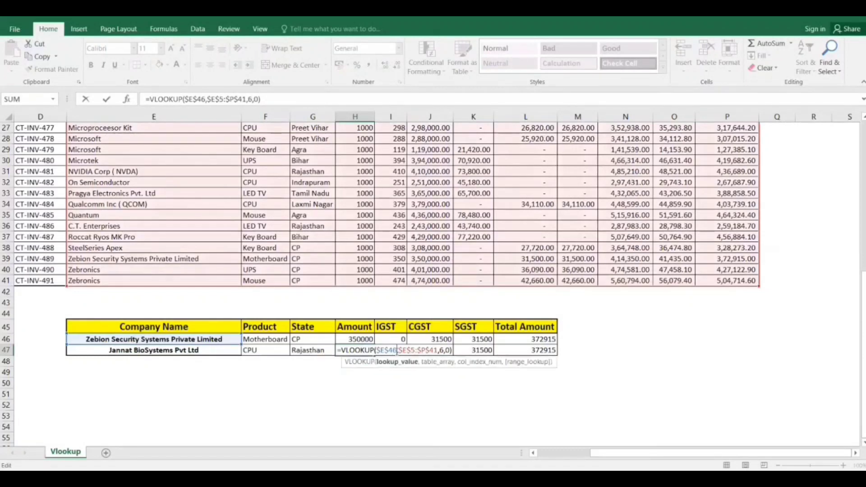
key(BackSpace)
key(BackSpace)
key(BackSpace)
key(BackSpace)
key(BackSpace)
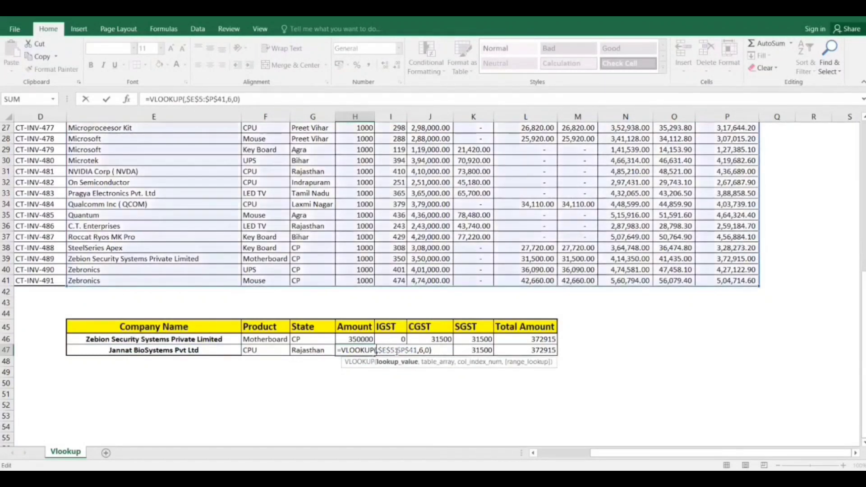
click(142, 352)
key(Return)
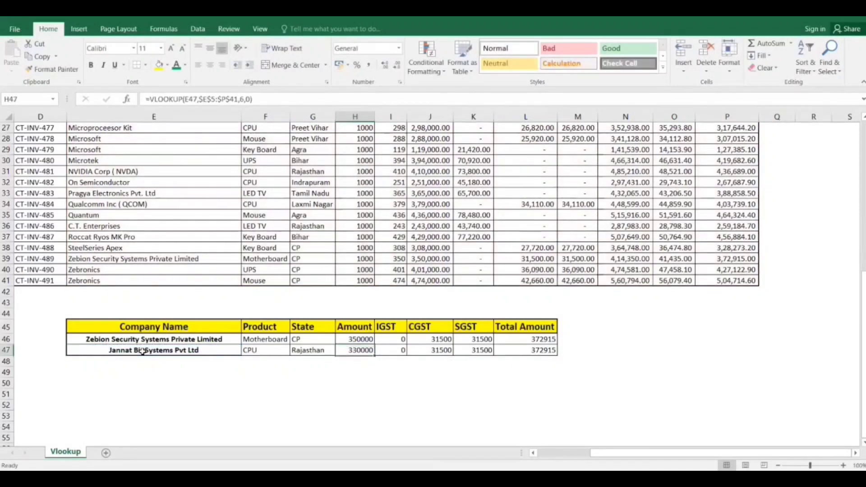
Make the E47 lookup reference in the H47 formula absolute as $E$47.
key(F2)
key(Left)
key(Left)
key(Left)
key(Left)
key(Left)
key(Left)
key(Left)
key(Left)
key(Left)
key(Left)
key(Left)
key(Left)
key(Left)
key(Left)
key(Left)
key(Left)
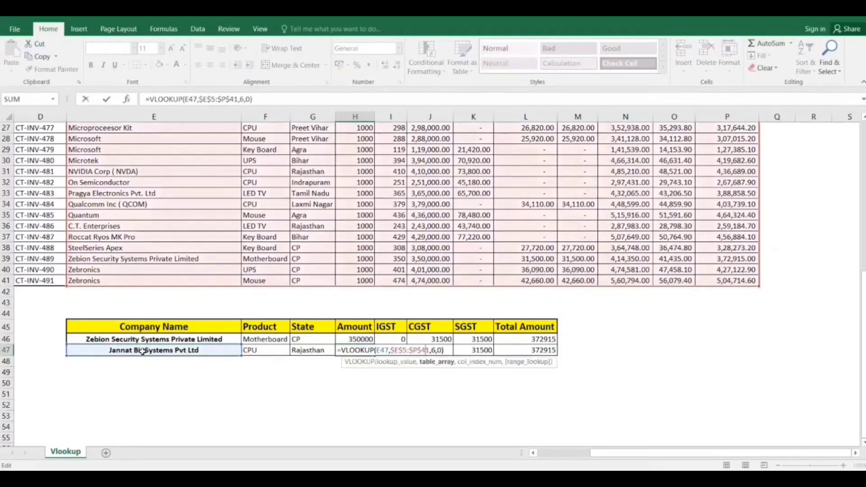
key(shift+Left)
key(shift+Left)
key(shift+Left)
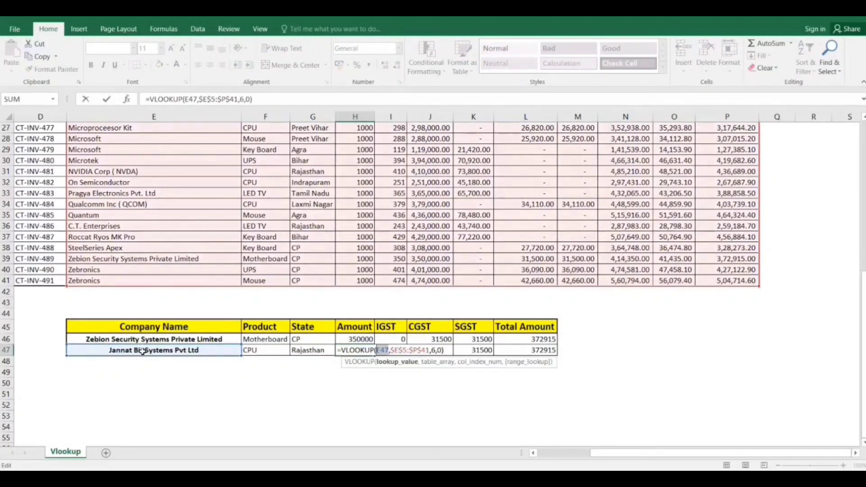
key(F4)
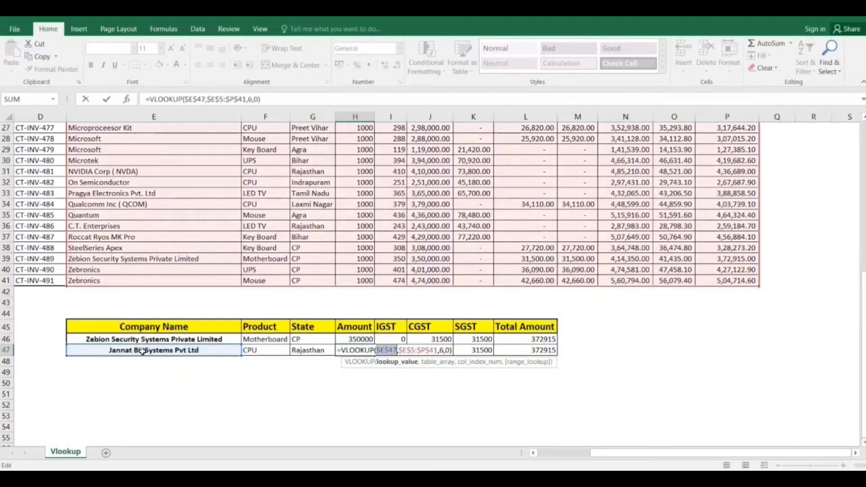
key(ctrl+Return)
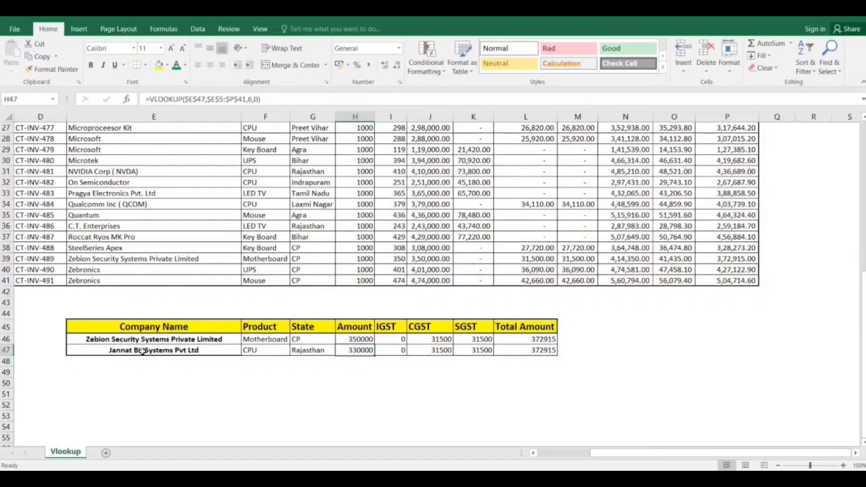
Fill the Amount formula from H47 across the IGST, CGST, SGST and Total Amount cells through L47.
key(ctrl+shift+Right)
key(ctrl+r)
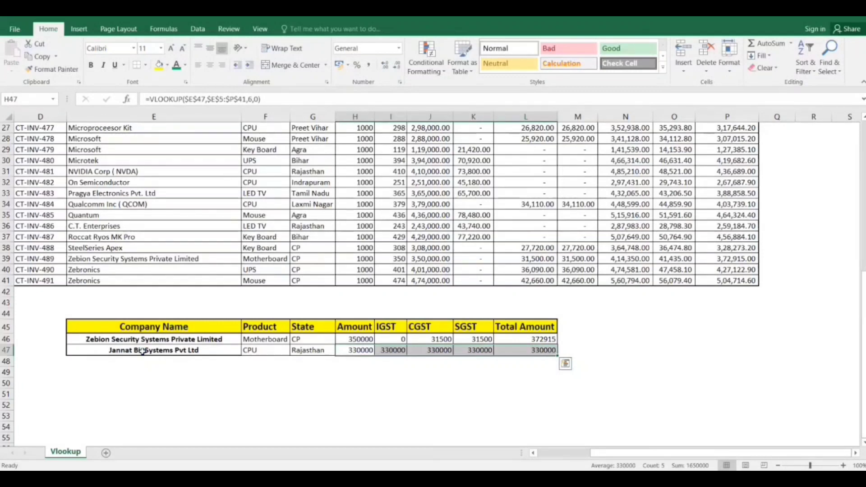
click(350, 355)
Set the column index of the IGST formula in I47 to 7.
key(Right)
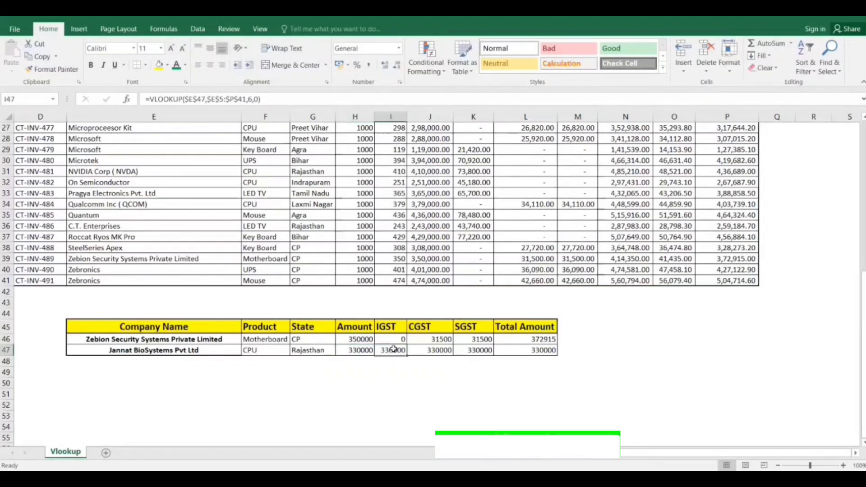
double_click(394, 349)
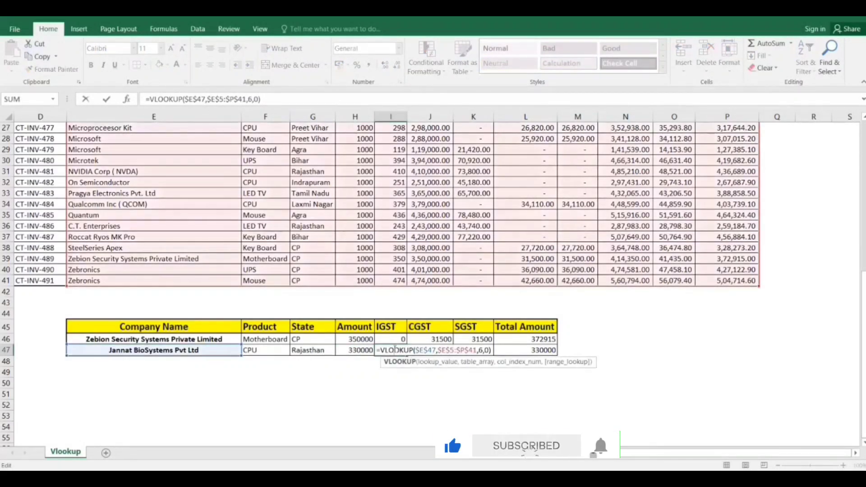
click(483, 350)
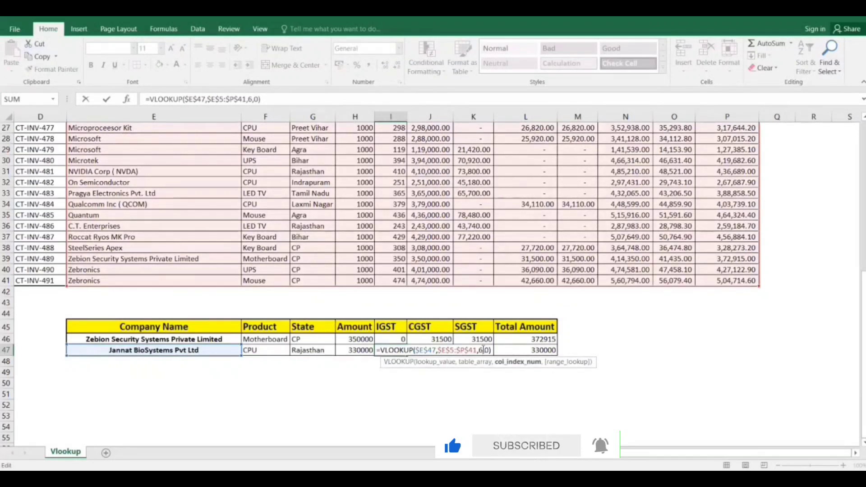
key(BackSpace)
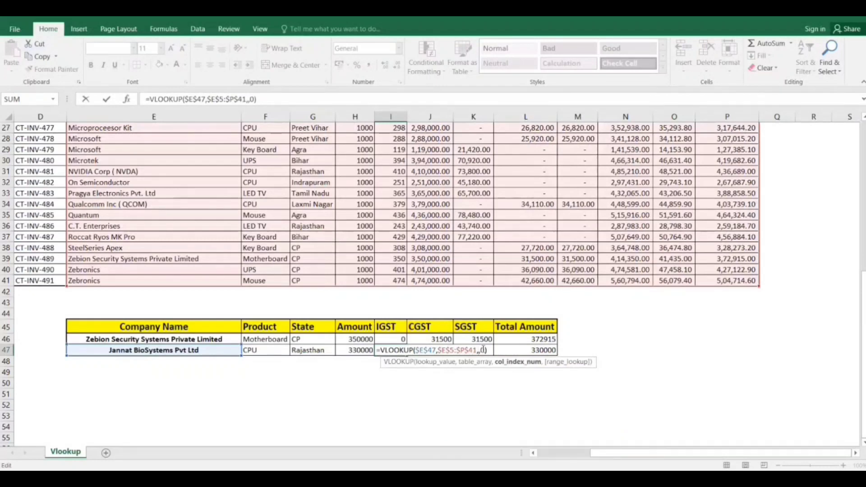
text(8)
key(BackSpace)
text(7)
key(Return)
Set the column index of the CGST formula in J47 to 8.
key(Up)
key(Up)
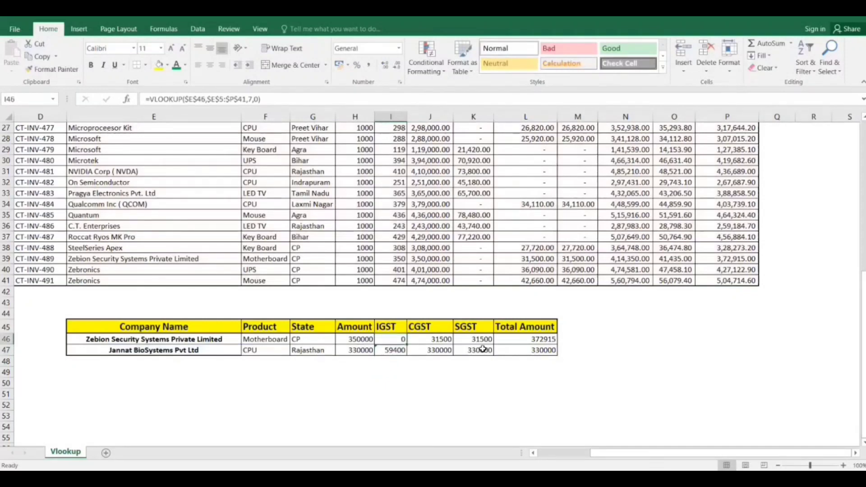
key(Down)
key(Right)
key(F2)
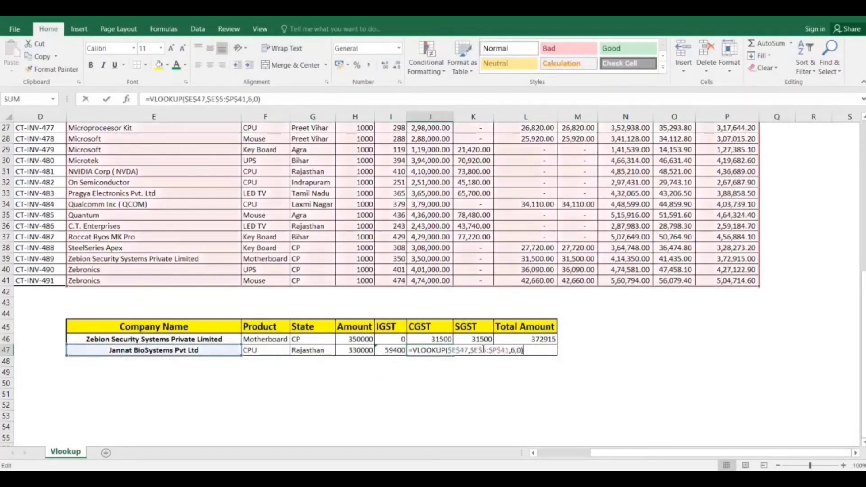
key(Left)
key(Left)
key(Left)
key(BackSpace)
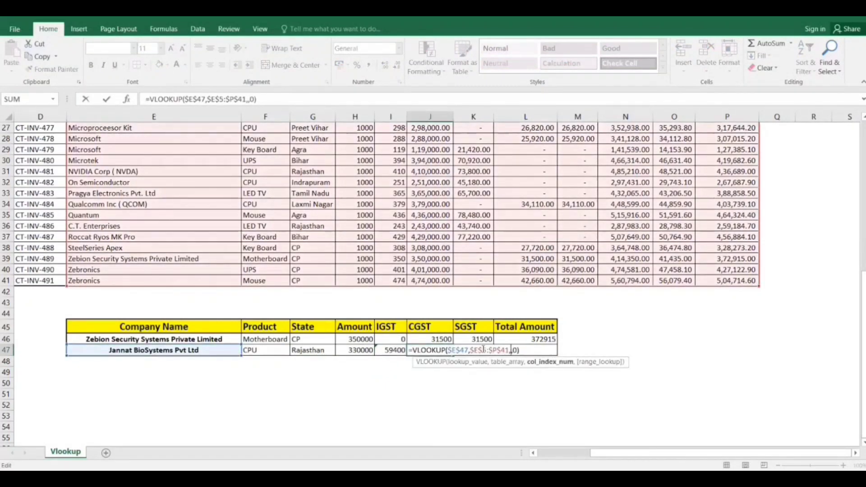
text(8)
key(Return)
Set the column index of the SGST formula in K47 to 9.
key(Up)
key(Right)
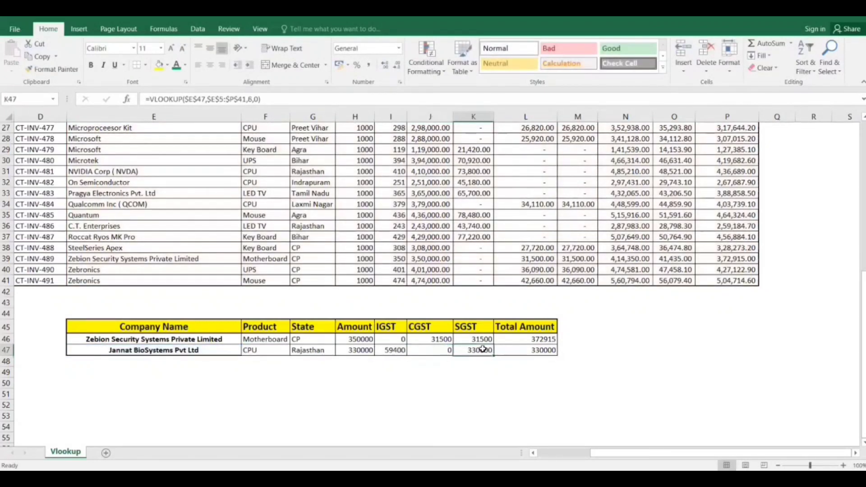
key(F2)
key(Left)
key(Left)
key(Left)
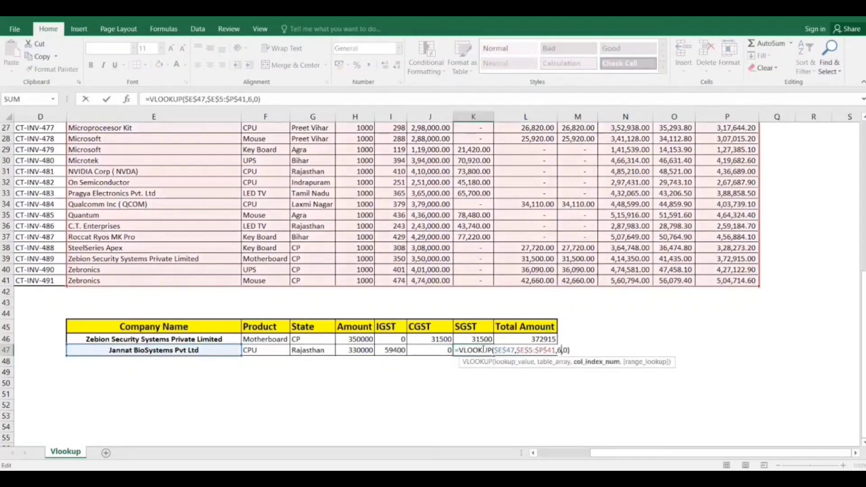
key(BackSpace)
text(9)
key(Return)
Set the column index of the Total Amount formula in L47 to 12.
key(Right)
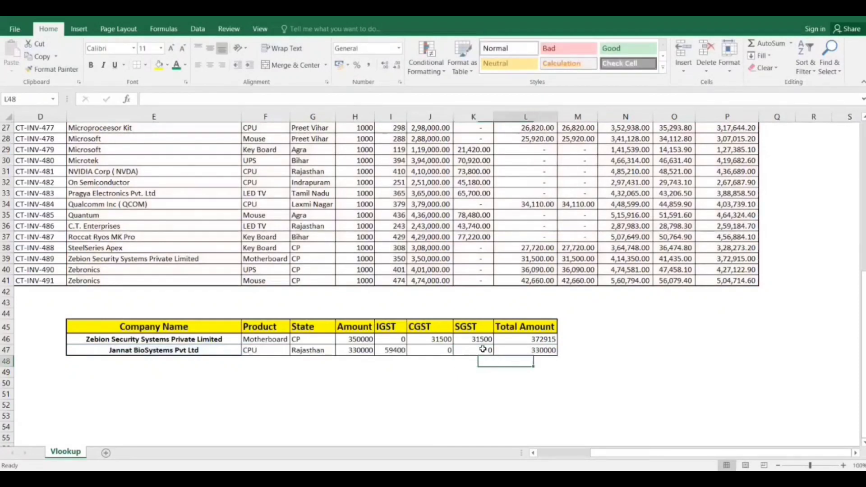
key(Up)
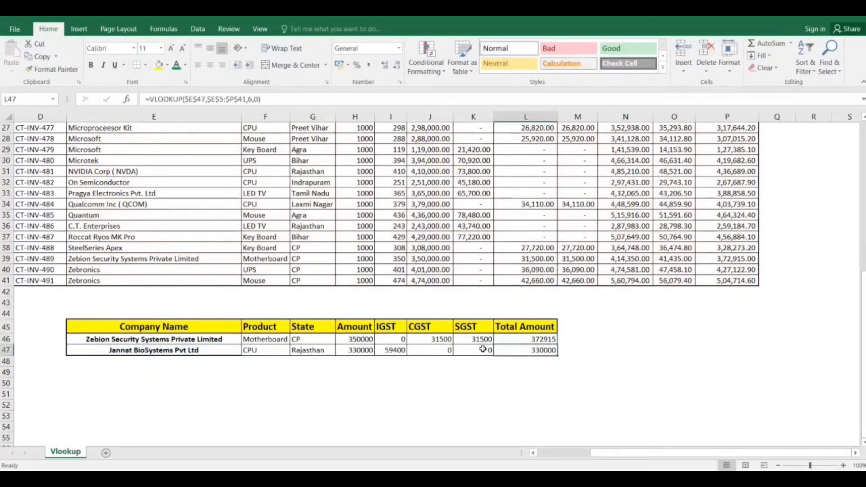
key(F2)
key(Left)
key(Left)
key(Left)
key(BackSpace)
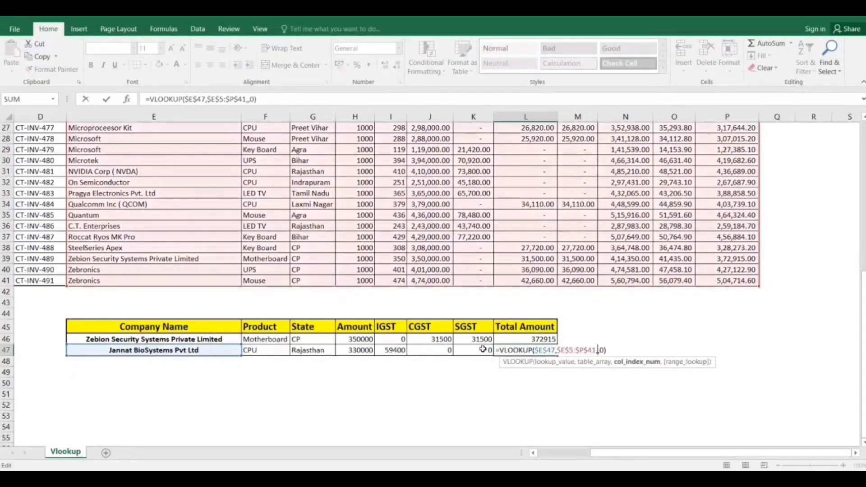
text(12)
key(Return)
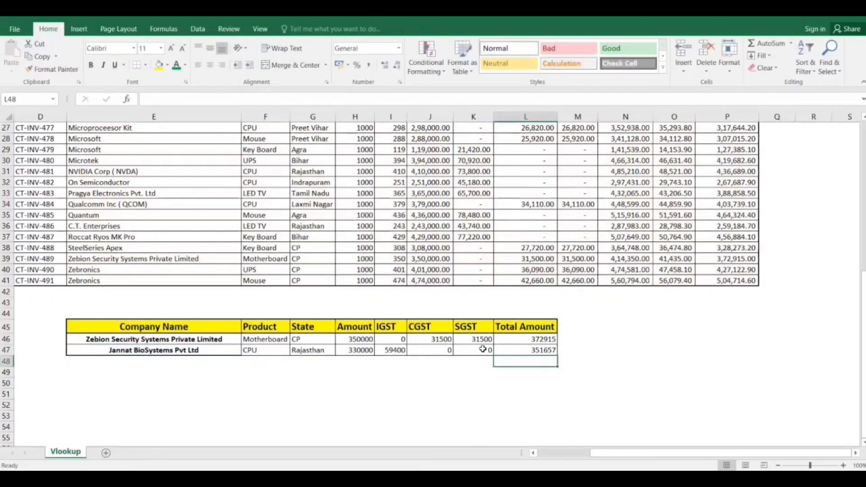
Compare the lookup results in F47:L47 with the Jannat BioSystems Pvt Ltd record in row 21, from product through final total.
drag(266, 350, 529, 352)
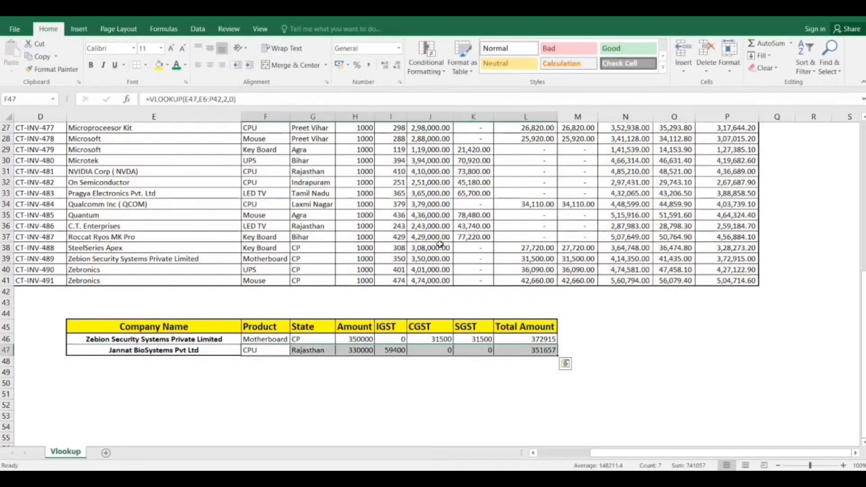
scroll(381, 183, up, 2)
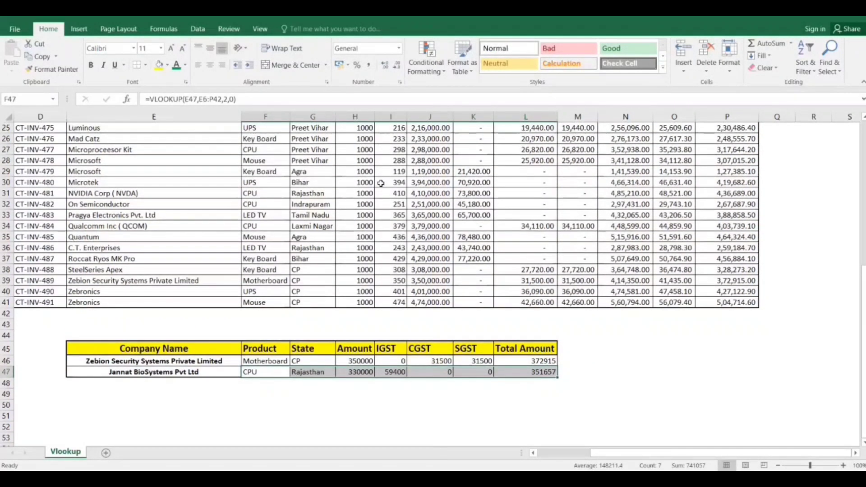
scroll(381, 183, up, 4)
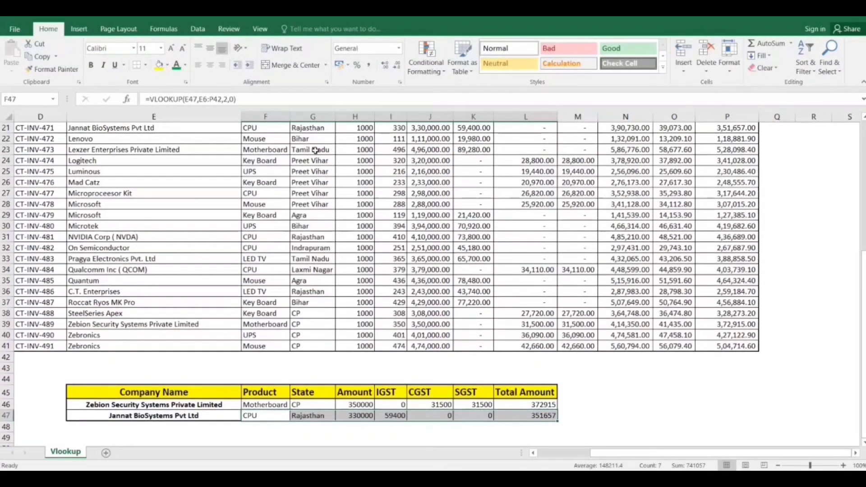
click(281, 130)
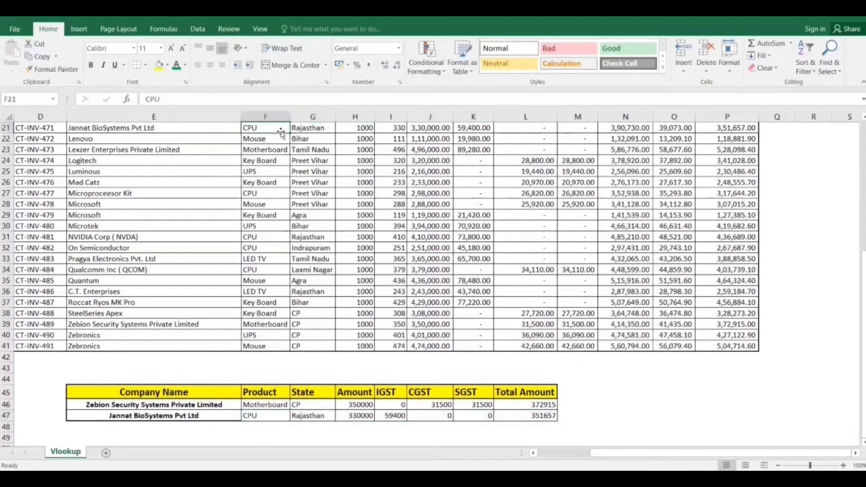
click(305, 128)
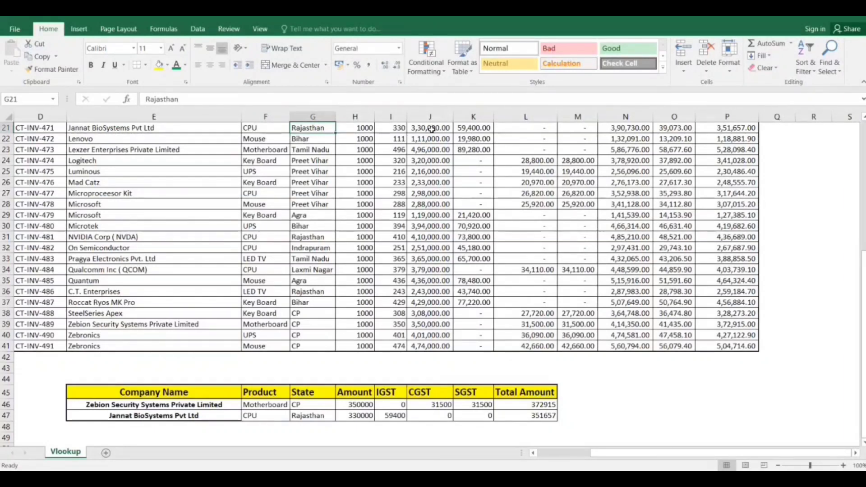
click(432, 129)
click(462, 128)
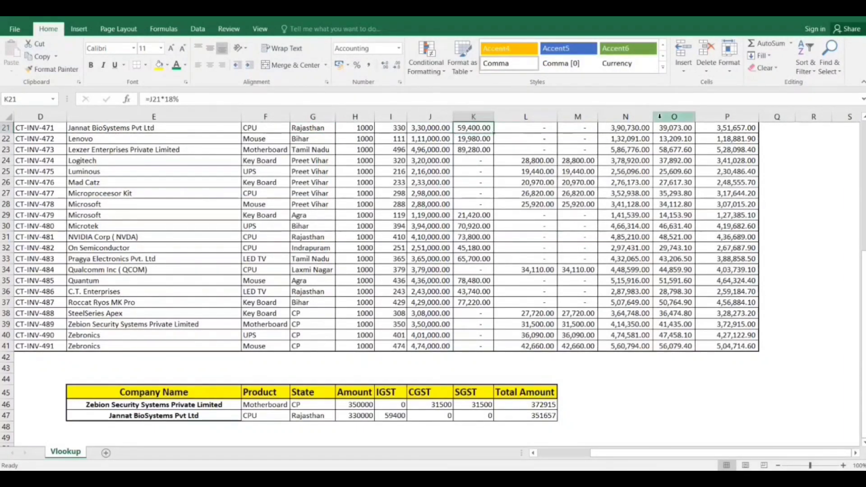
click(617, 130)
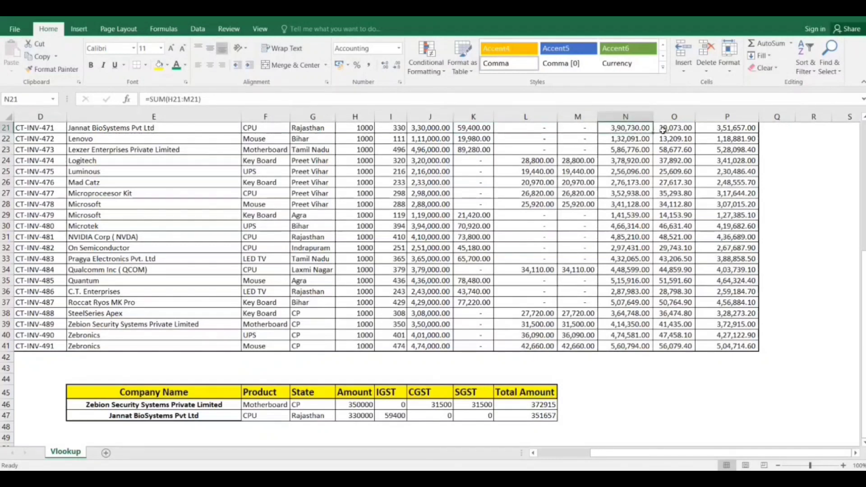
click(670, 129)
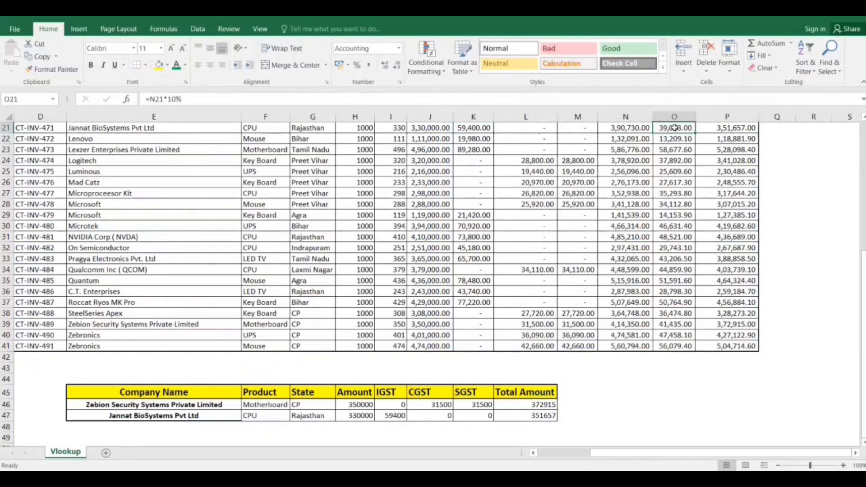
click(721, 130)
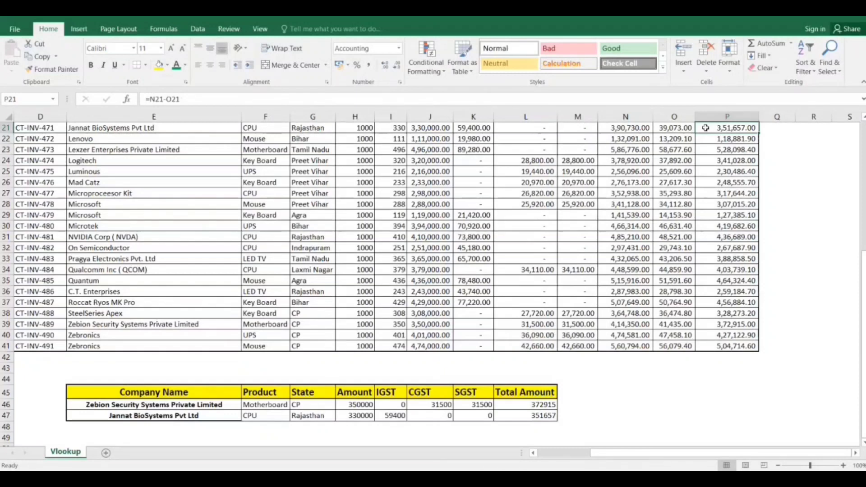
click(524, 414)
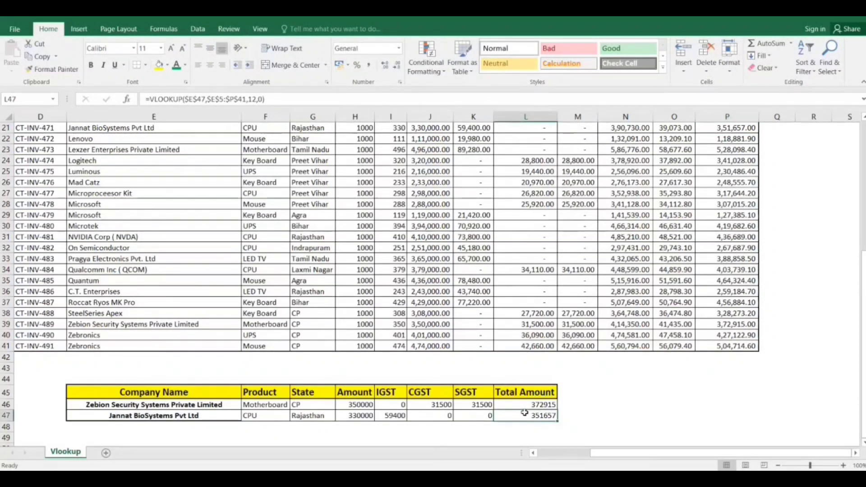
scroll(379, 433, down, 1)
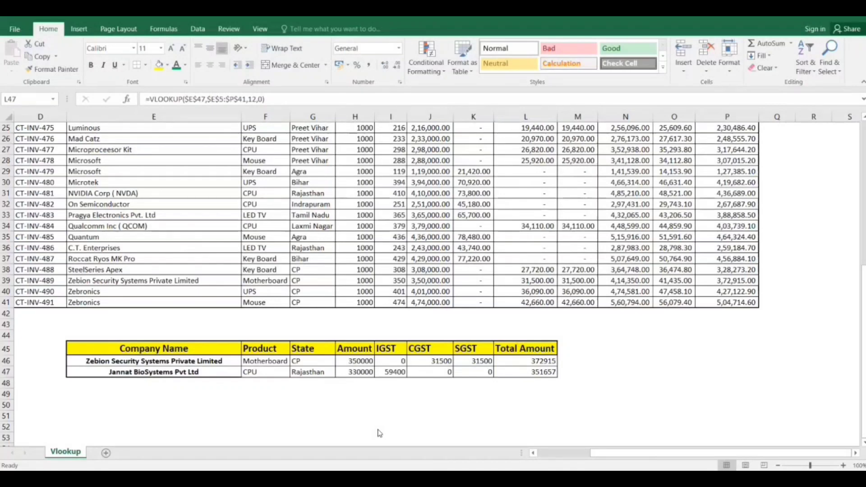